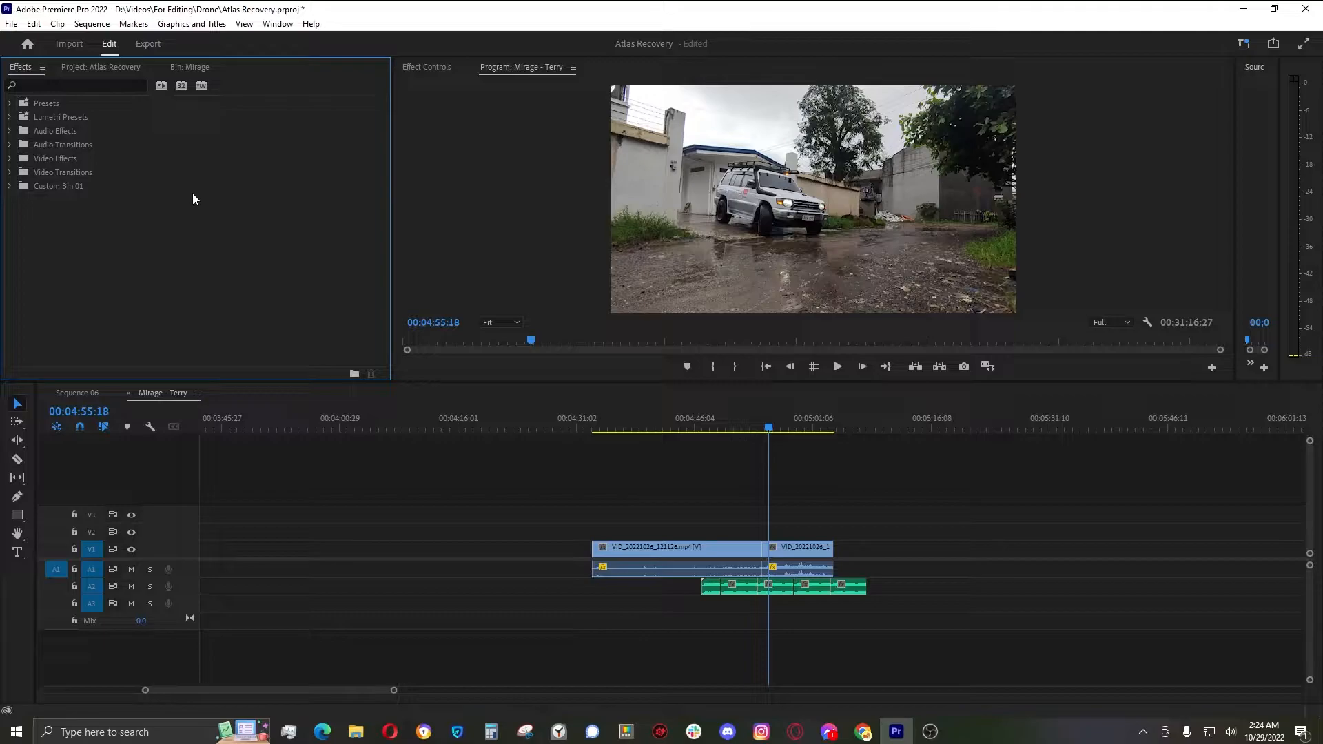
- Switch the workspace layout to Editing
left_click(601, 511)
left_click(285, 294)
left_click(278, 24)
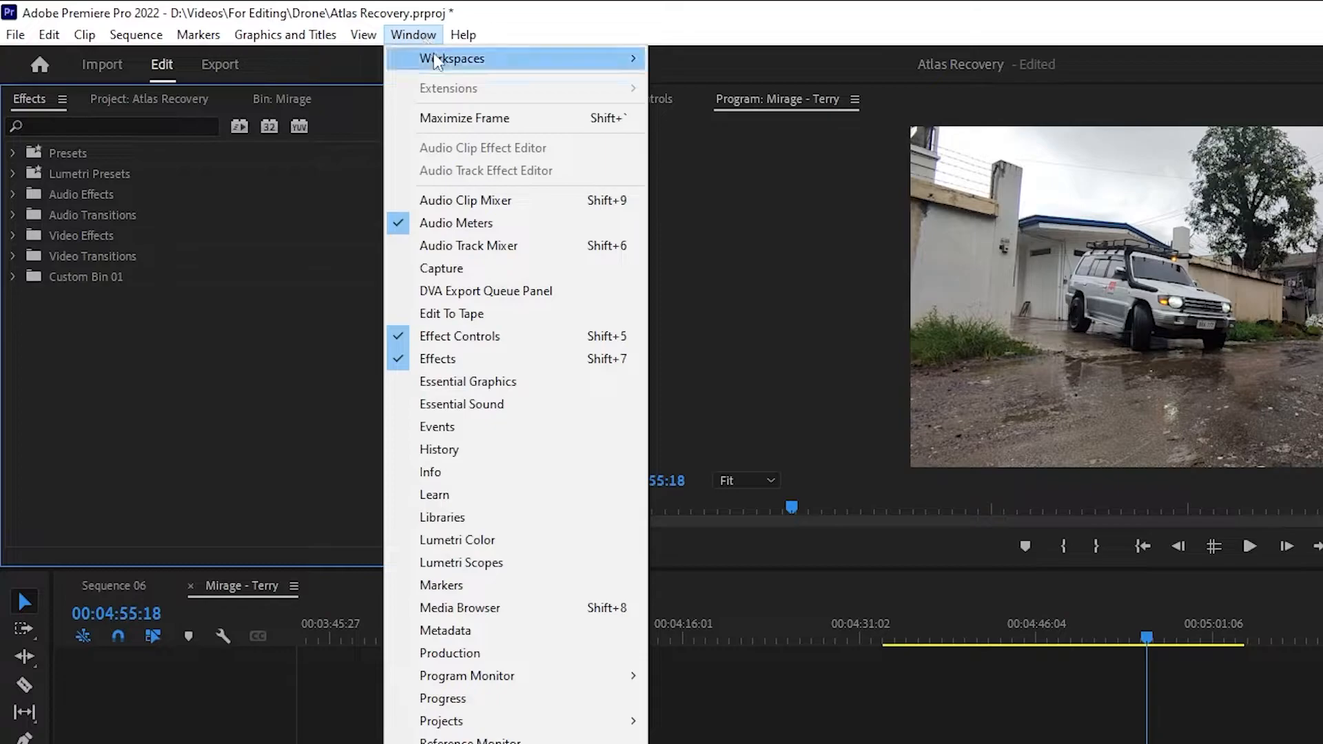
mouse_move(434, 60)
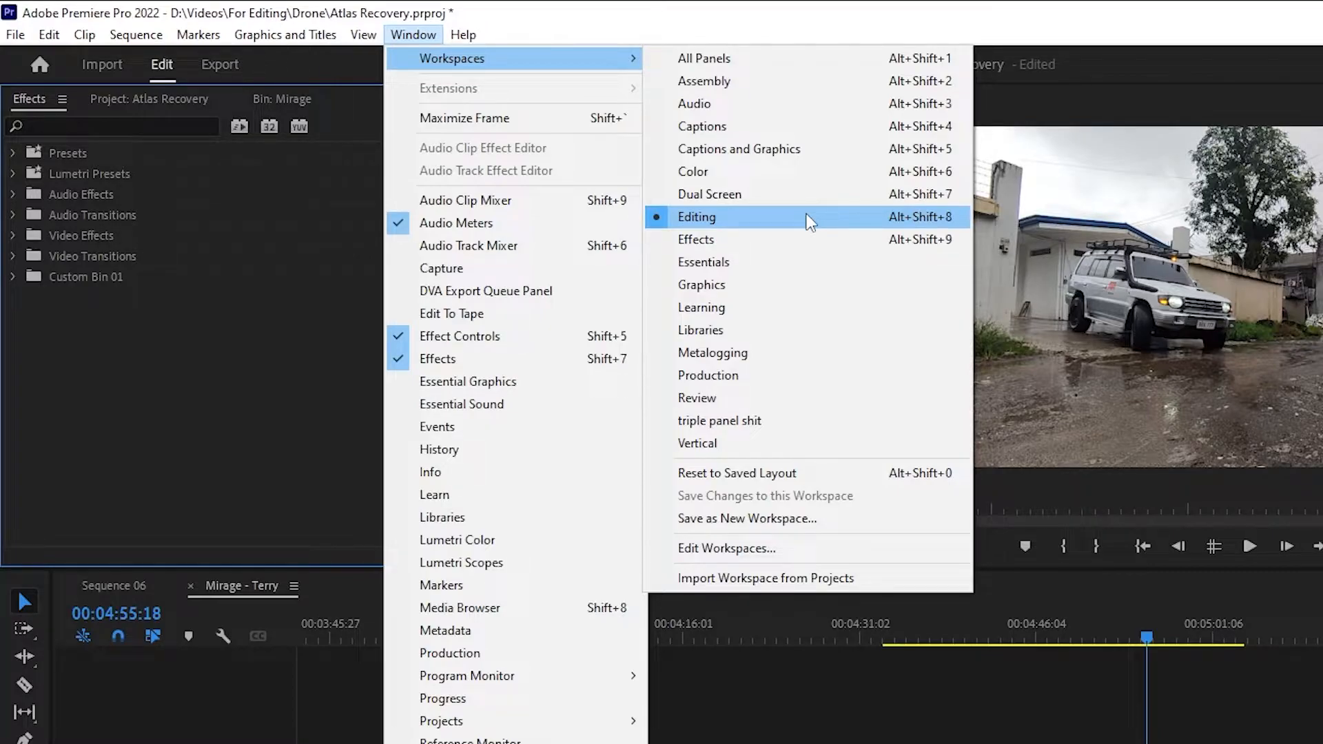
left_click(717, 224)
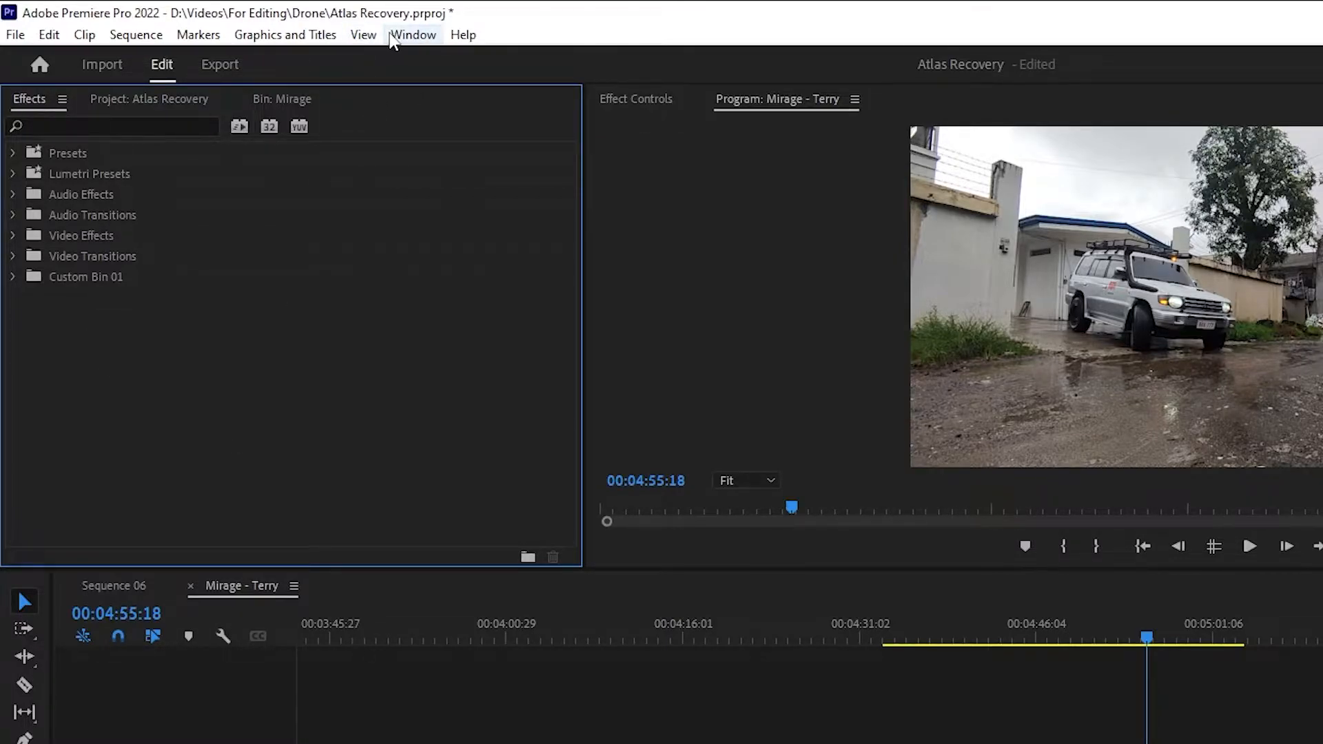
- Show the Effects panel and search the effects for "blur"
left_click(412, 35)
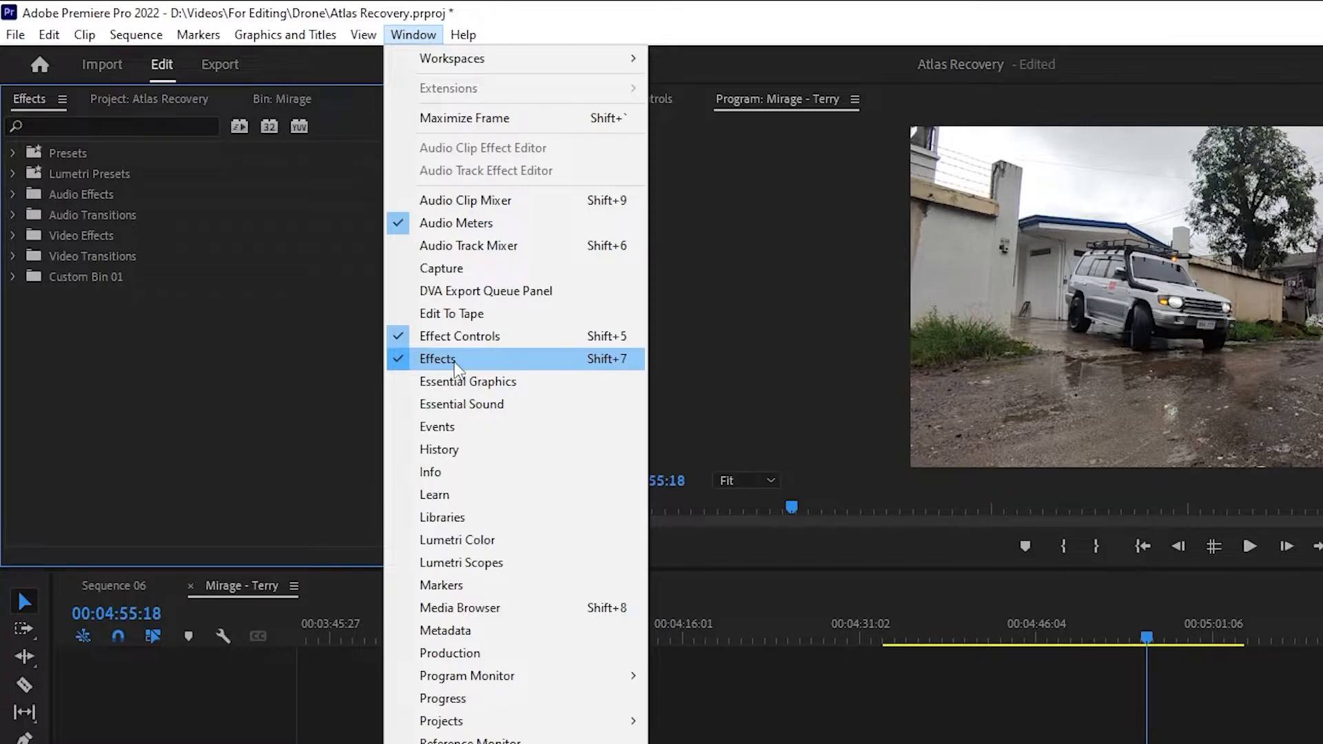
left_click(124, 379)
left_click(105, 122)
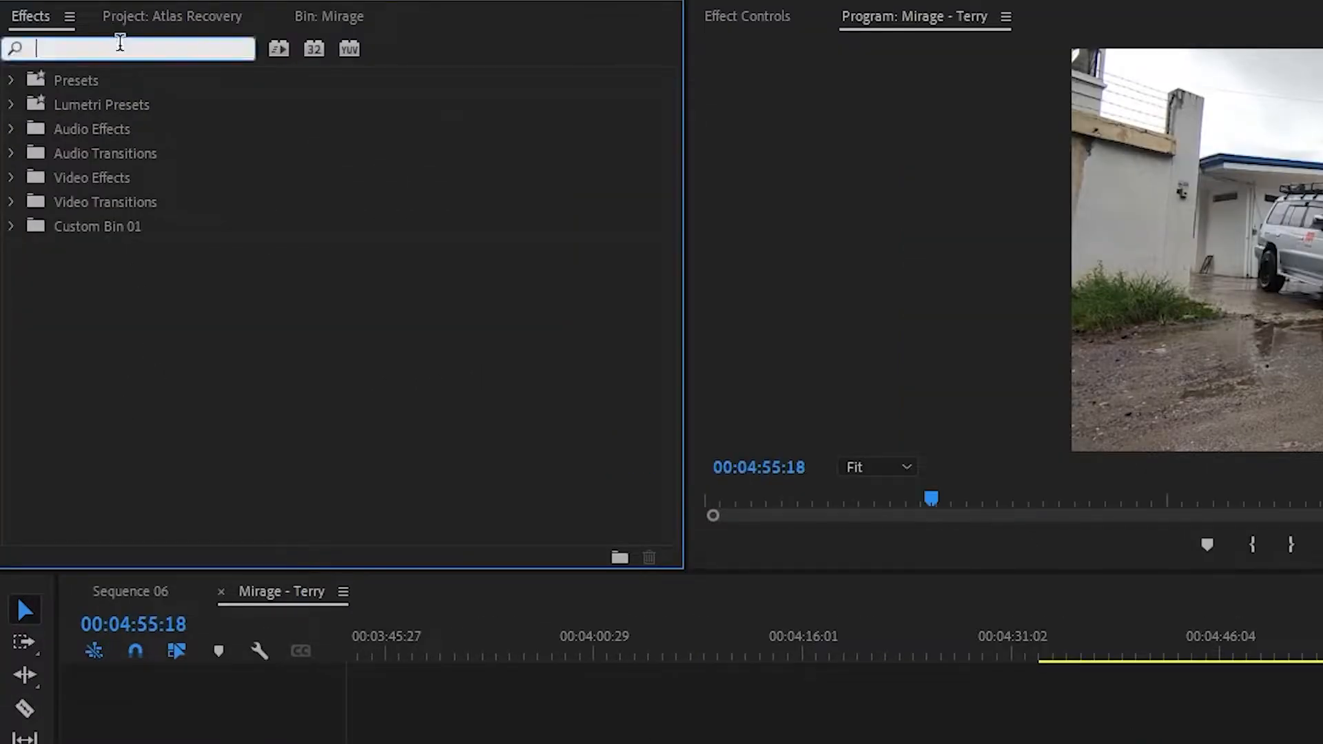
type("blur")
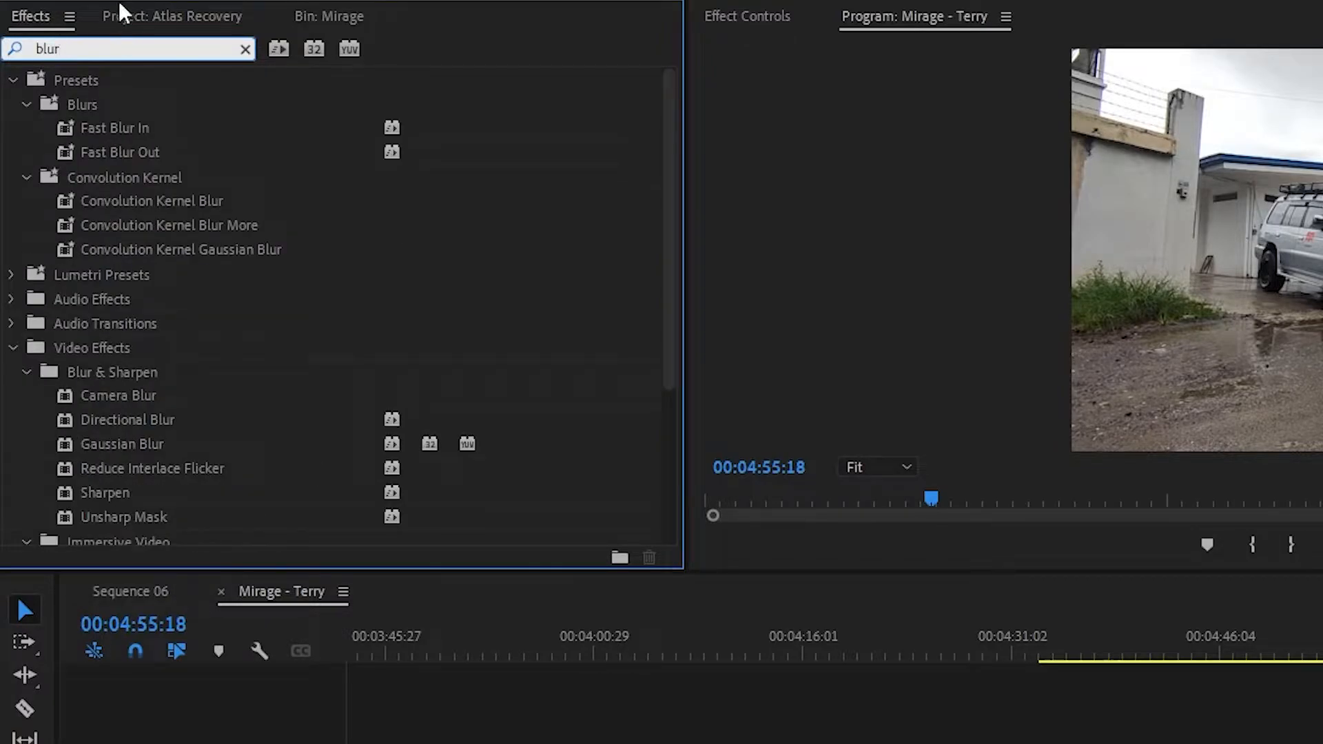
- Apply the Gaussian Blur video effect to the second clip on track V1
left_click(135, 442)
left_click_drag(136, 442, 1051, 650)
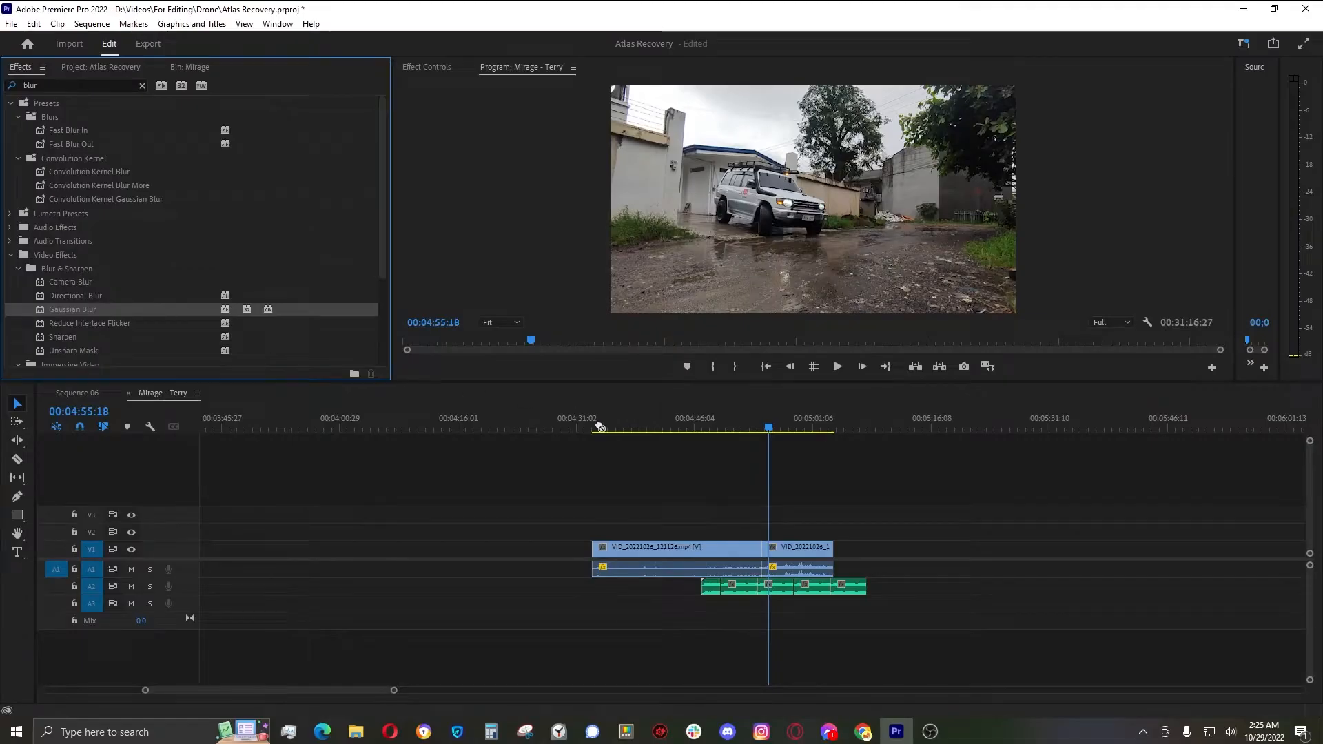
left_click_drag(600, 426, 796, 554)
scroll(809, 490, "up", 5)
left_click(810, 502)
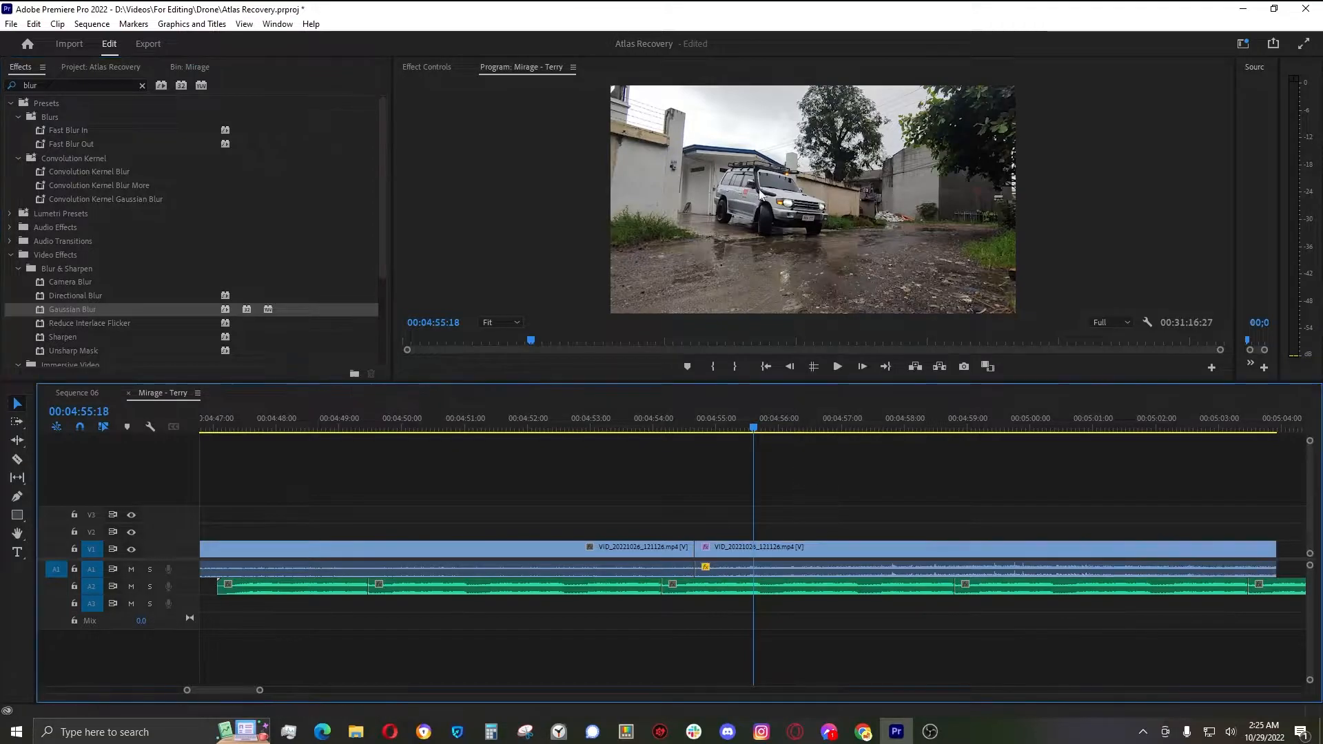
- Select the second video clip and display its effect settings, including Gaussian Blur
left_click(411, 67)
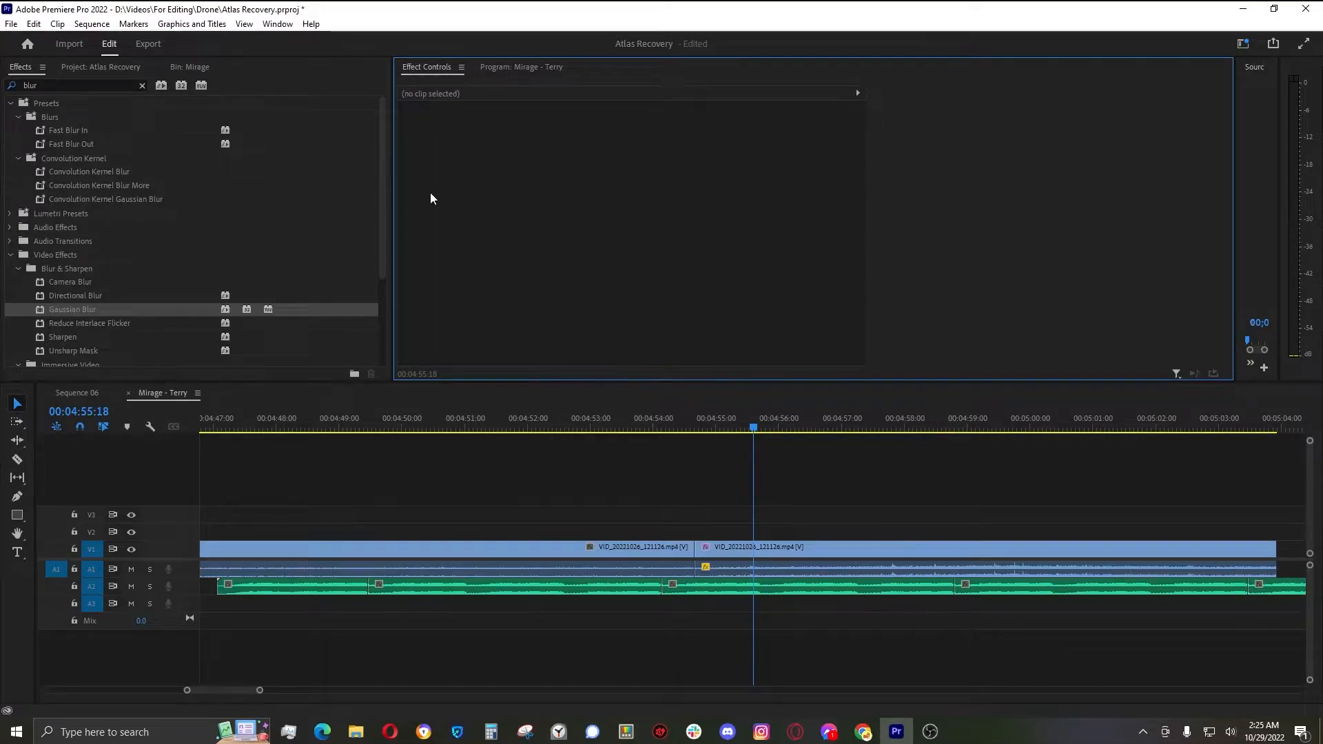
left_click(760, 545)
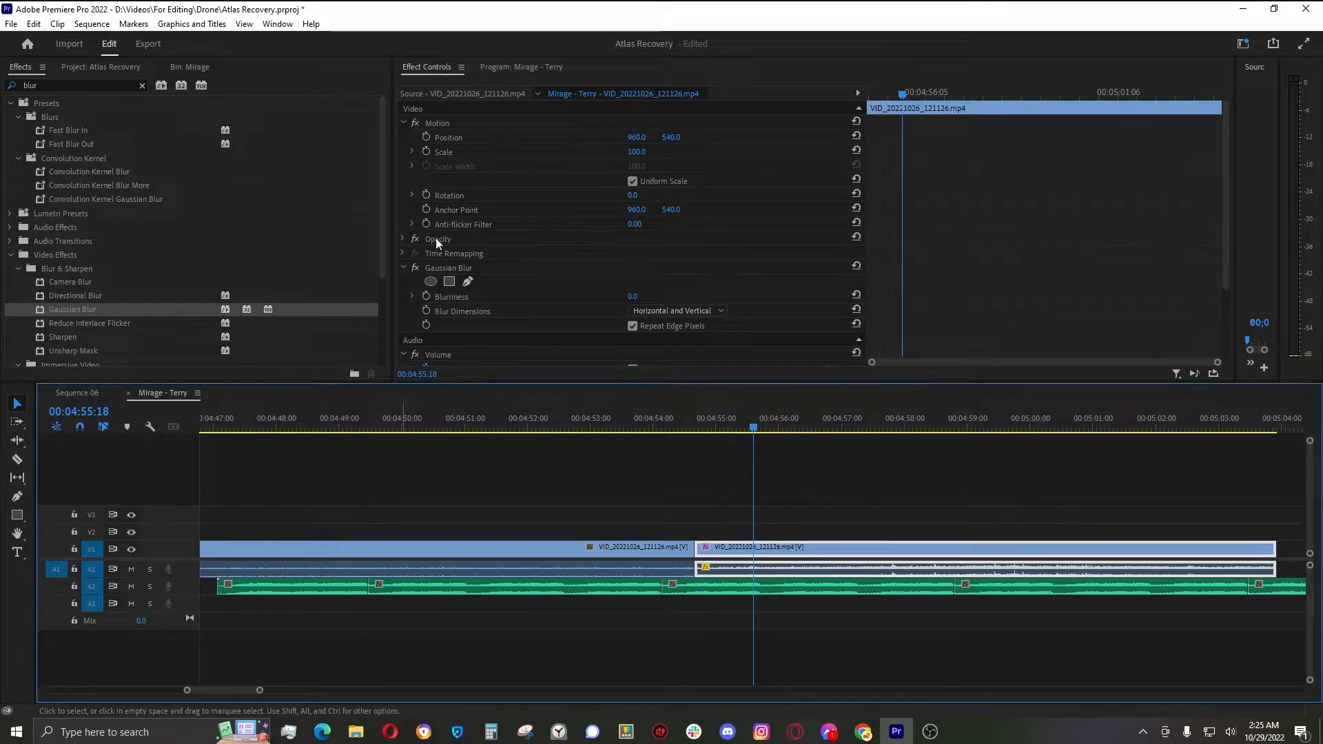
scroll(482, 202, "down", 3)
scroll(483, 203, "up", 3)
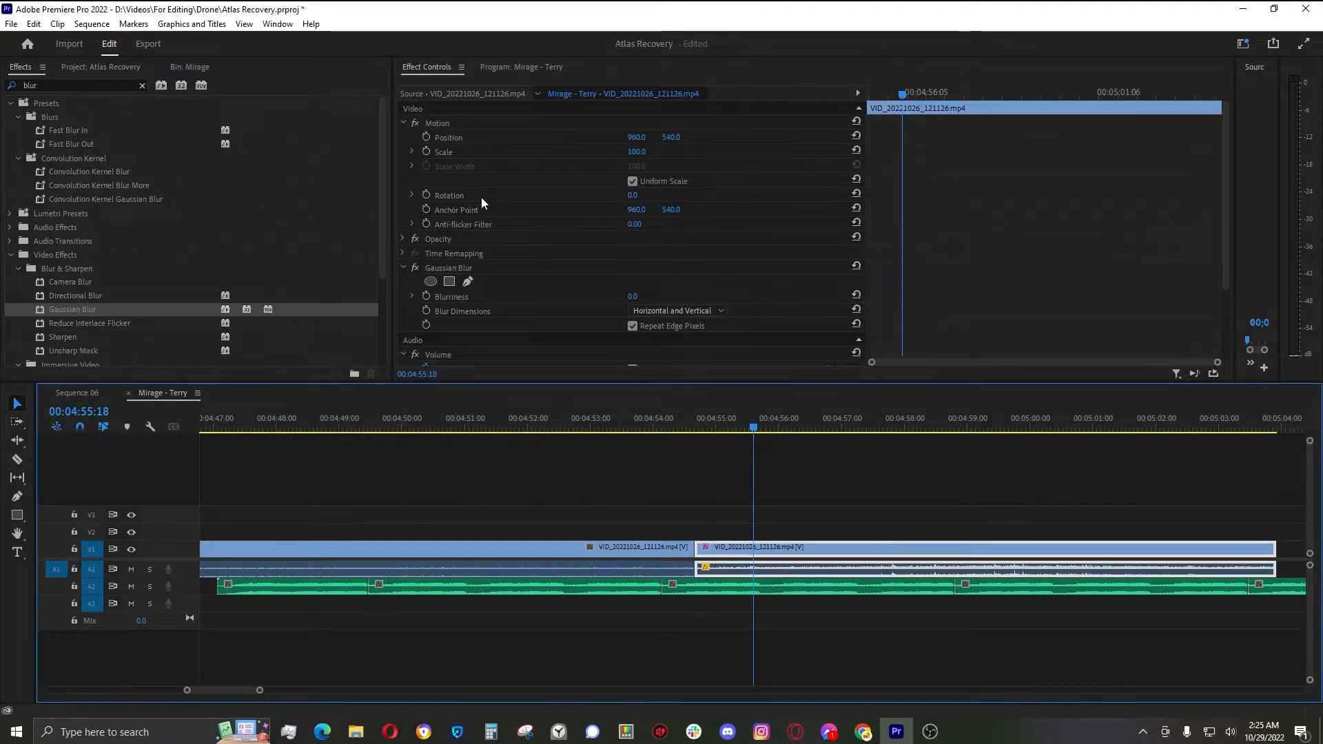
scroll(512, 228, "down", 3)
scroll(513, 243, "up", 3)
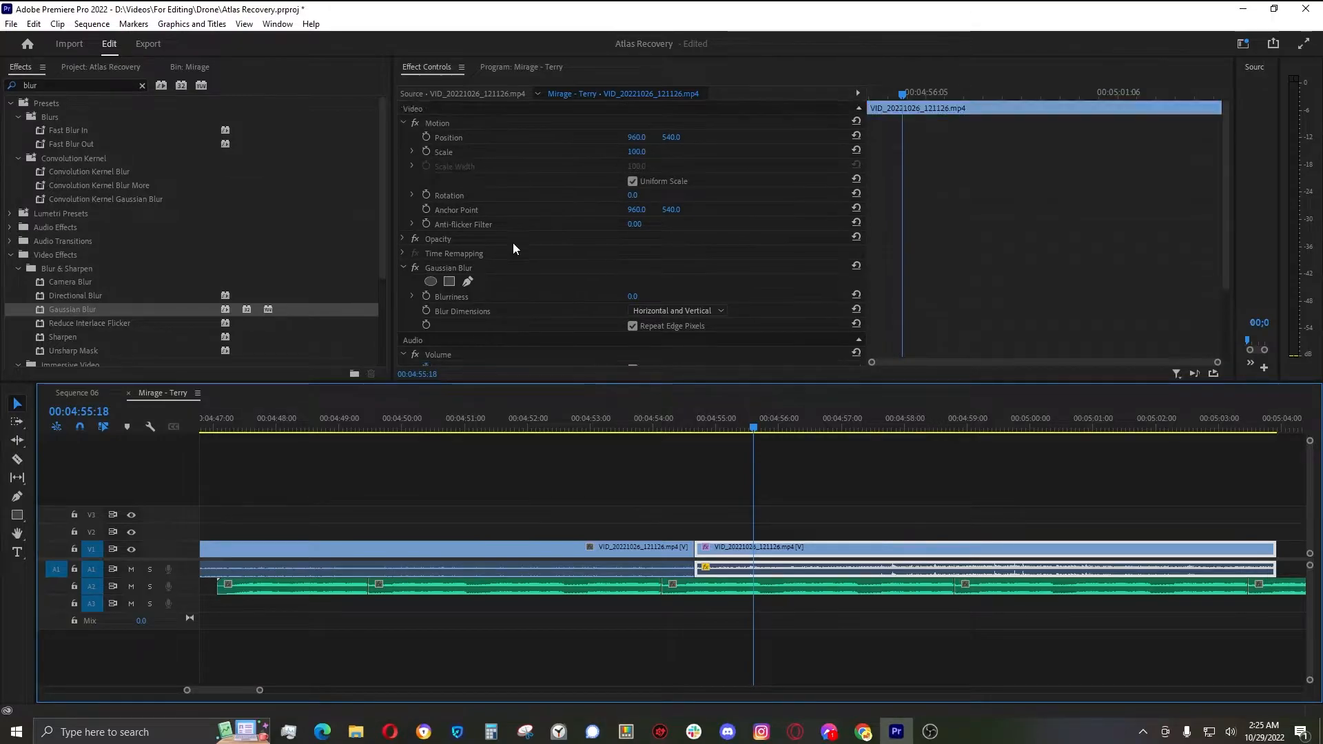
- Dock the Program monitor beside Effect Controls and widen the Effect Controls area so both can be used together
left_click(512, 69)
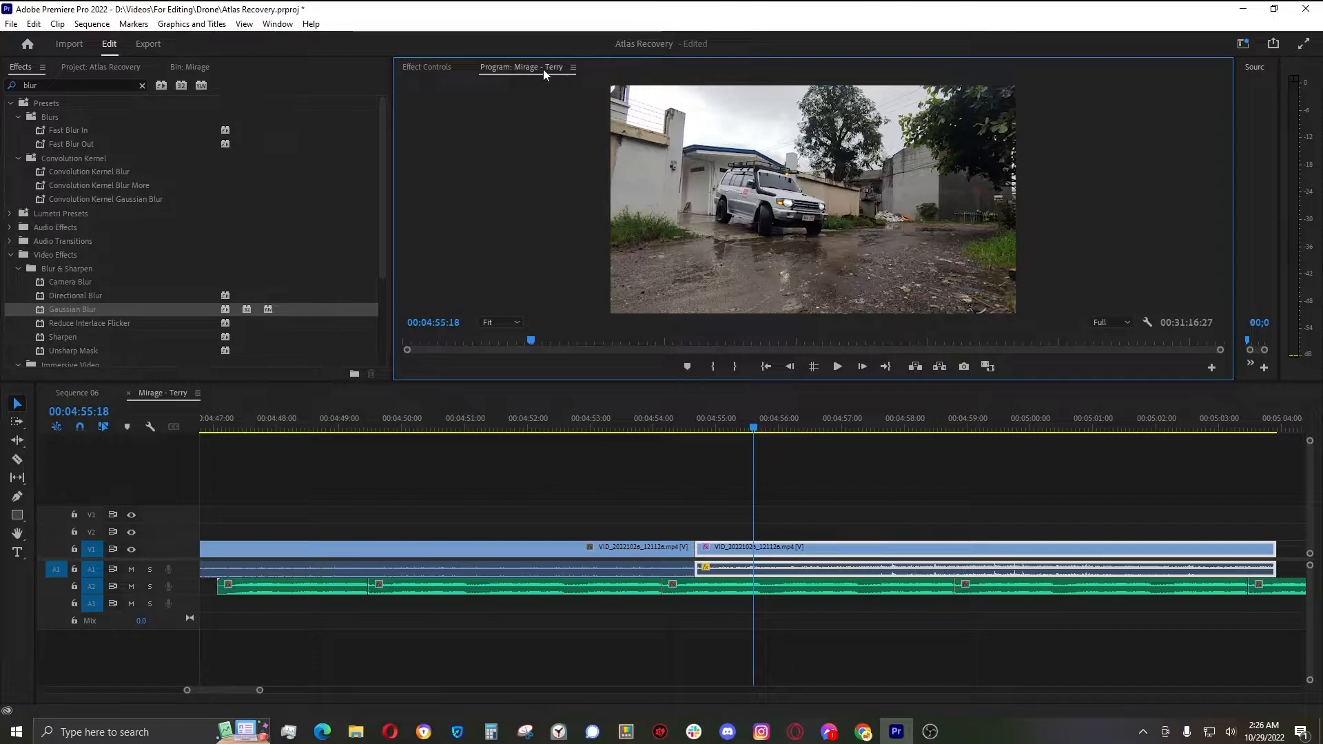
left_click_drag(498, 69, 1220, 132)
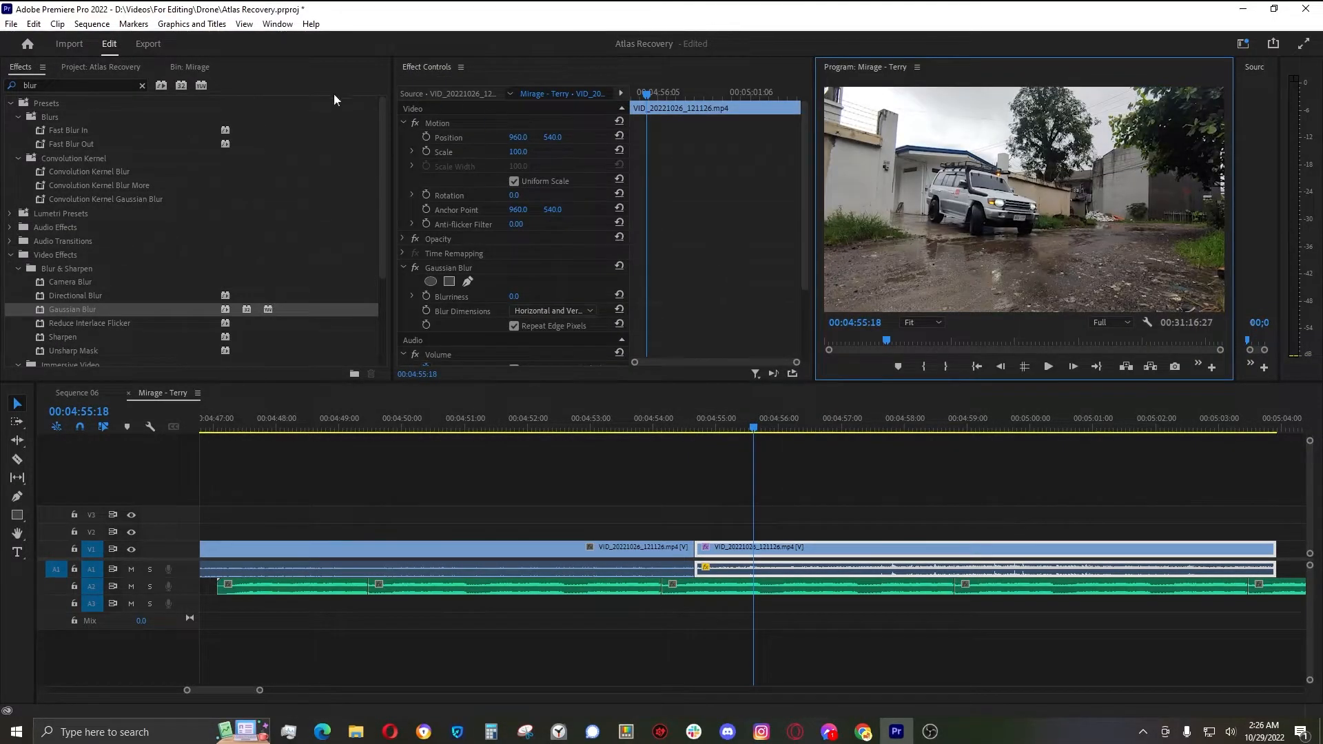
left_click_drag(395, 76, 344, 76)
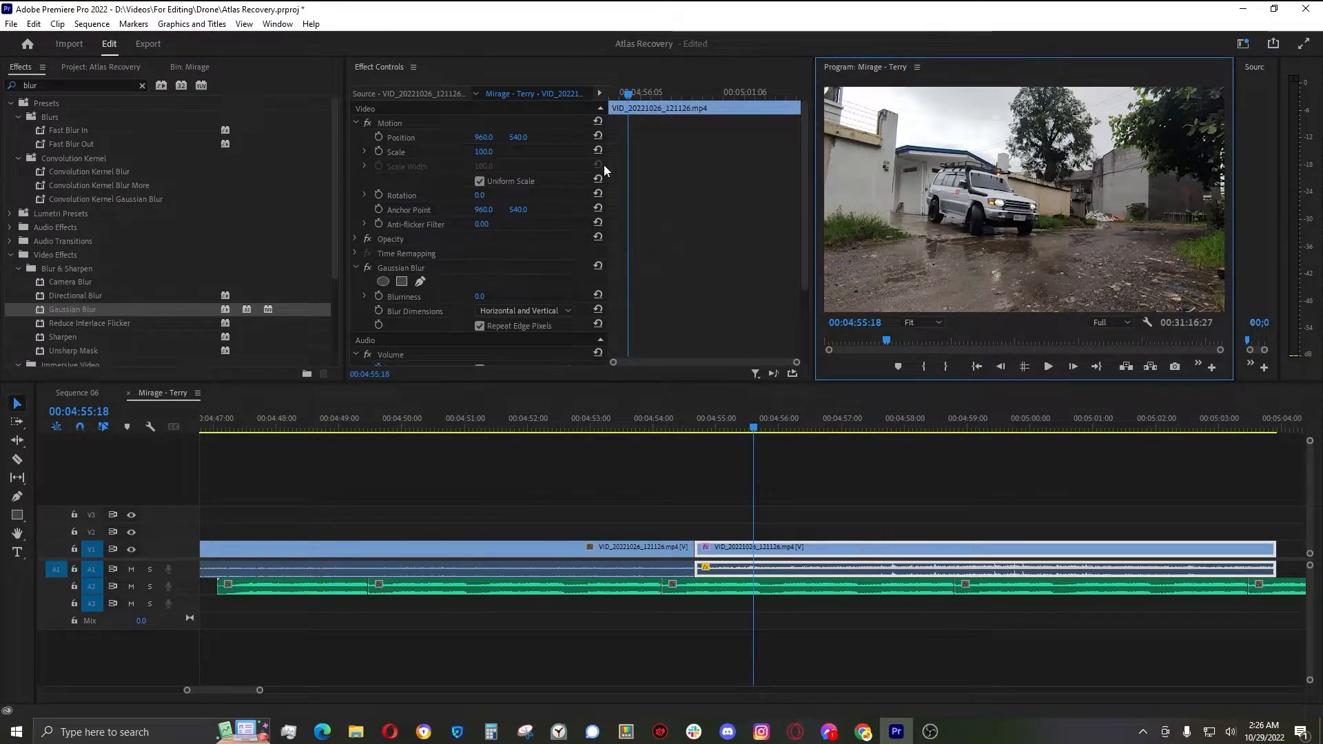
left_click_drag(344, 190, 257, 189)
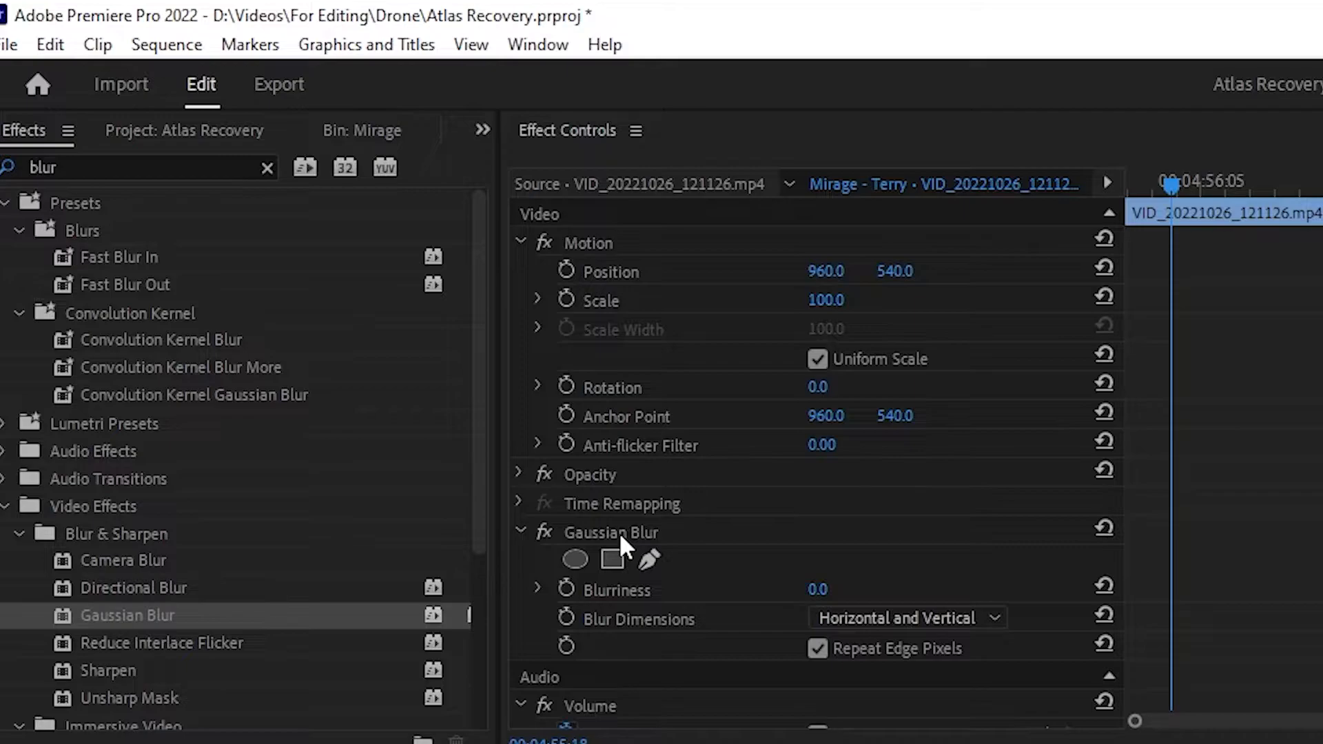
- Add a free-draw mask to the clip's Gaussian Blur effect
left_click(317, 268)
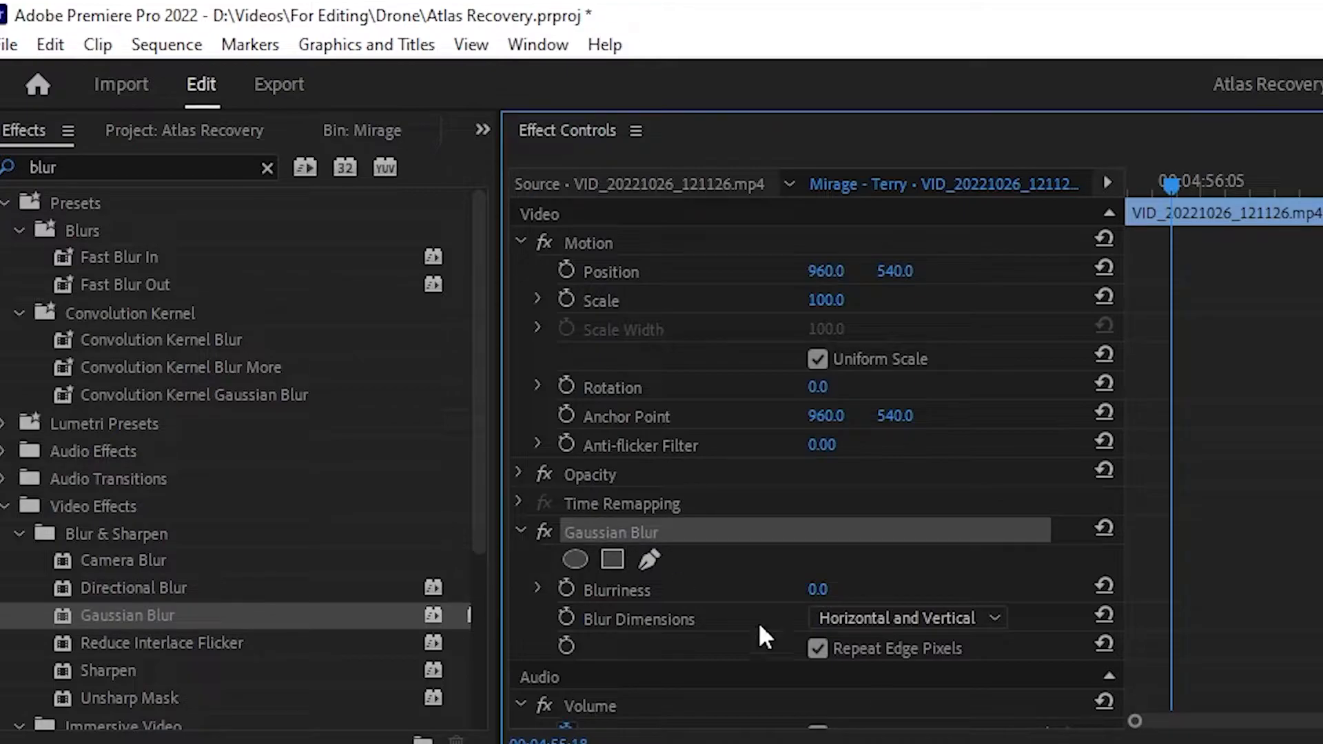
scroll(682, 572, "down", 4)
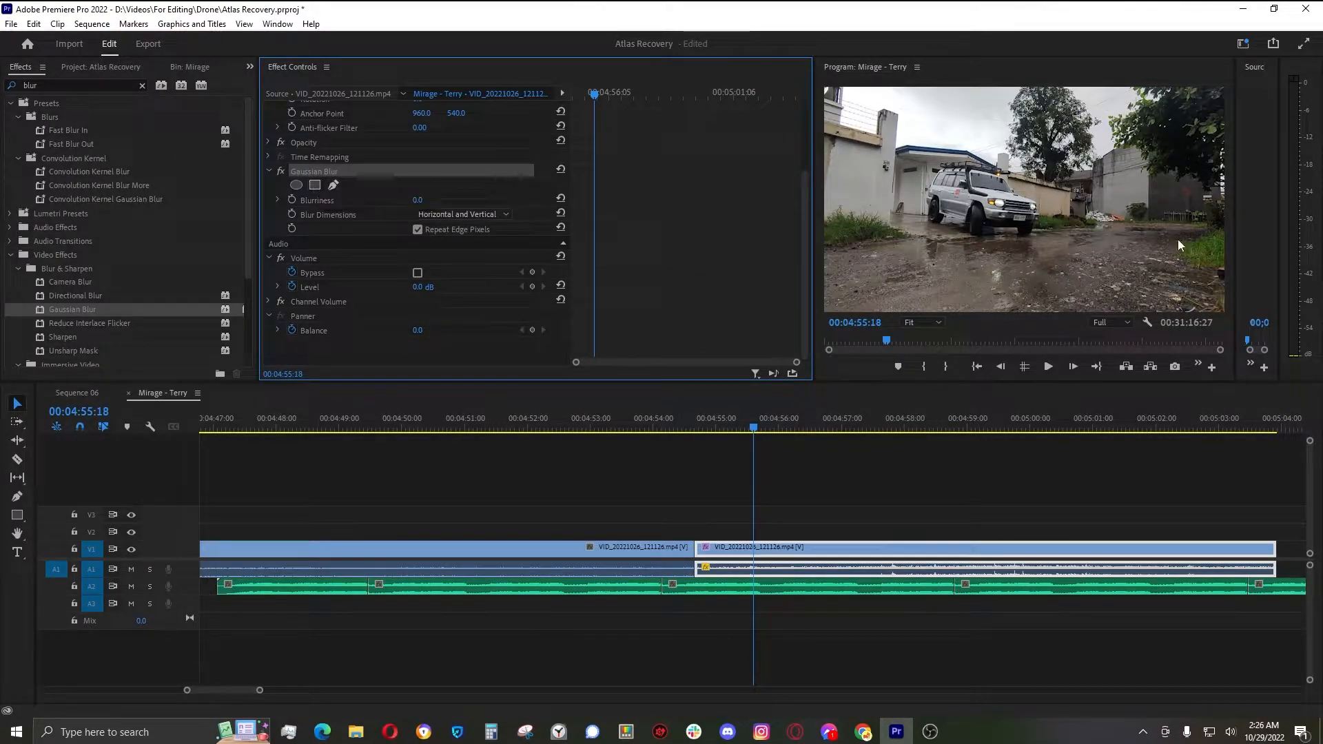
left_click(333, 185)
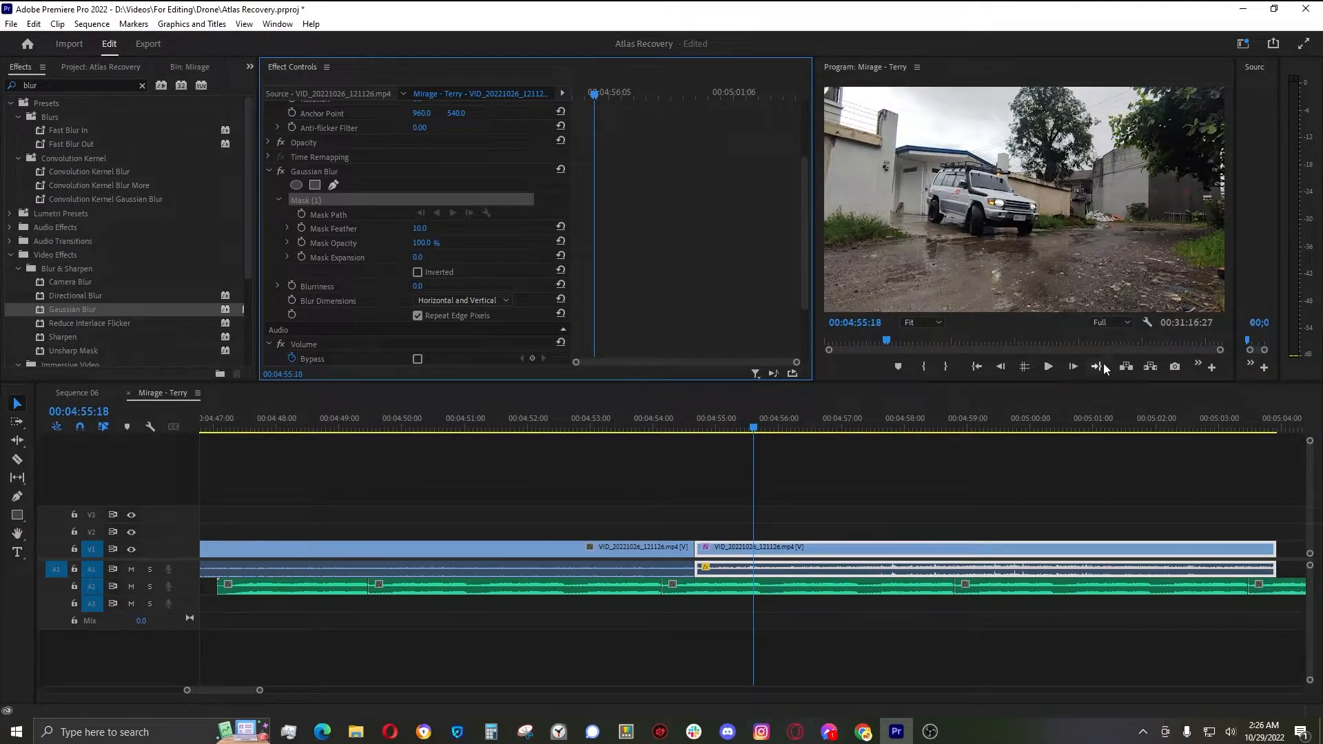
- Outline the vehicle's licence plate in the preview with a closed four-point mask path
left_click(1127, 320)
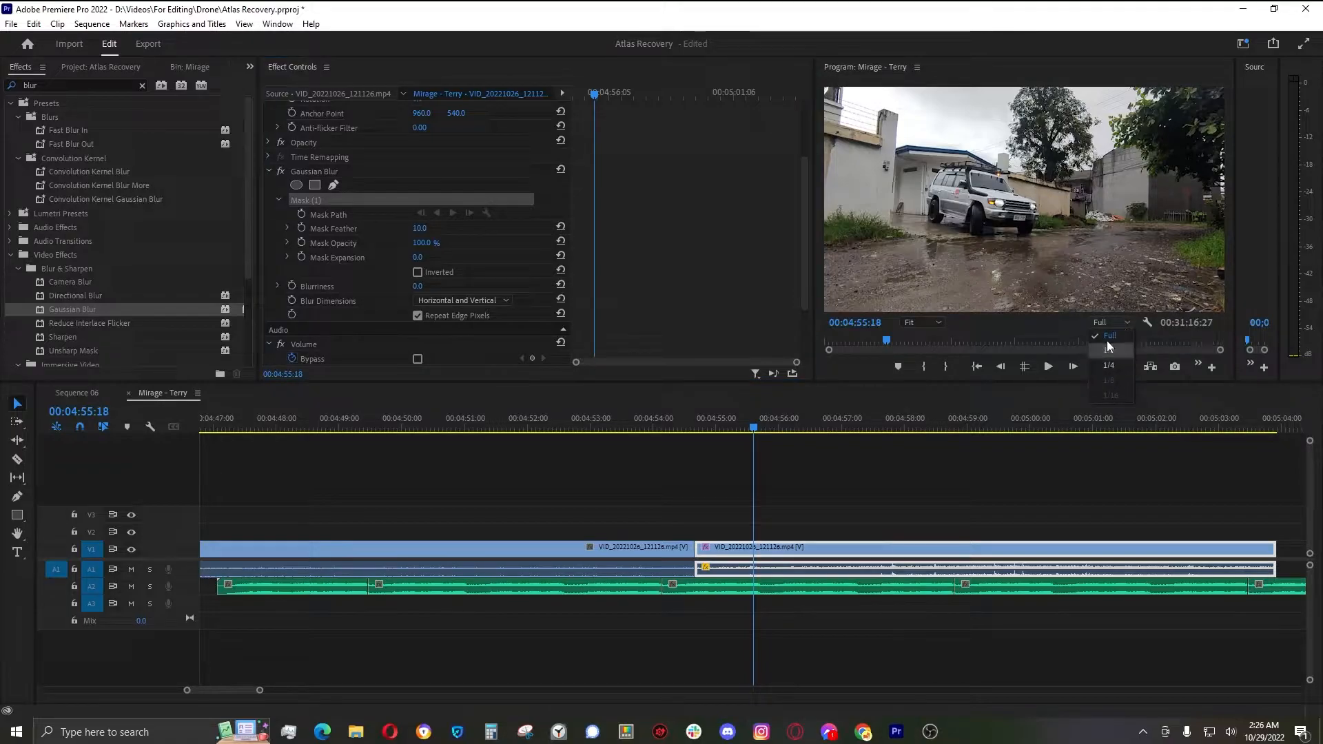
left_click(937, 324)
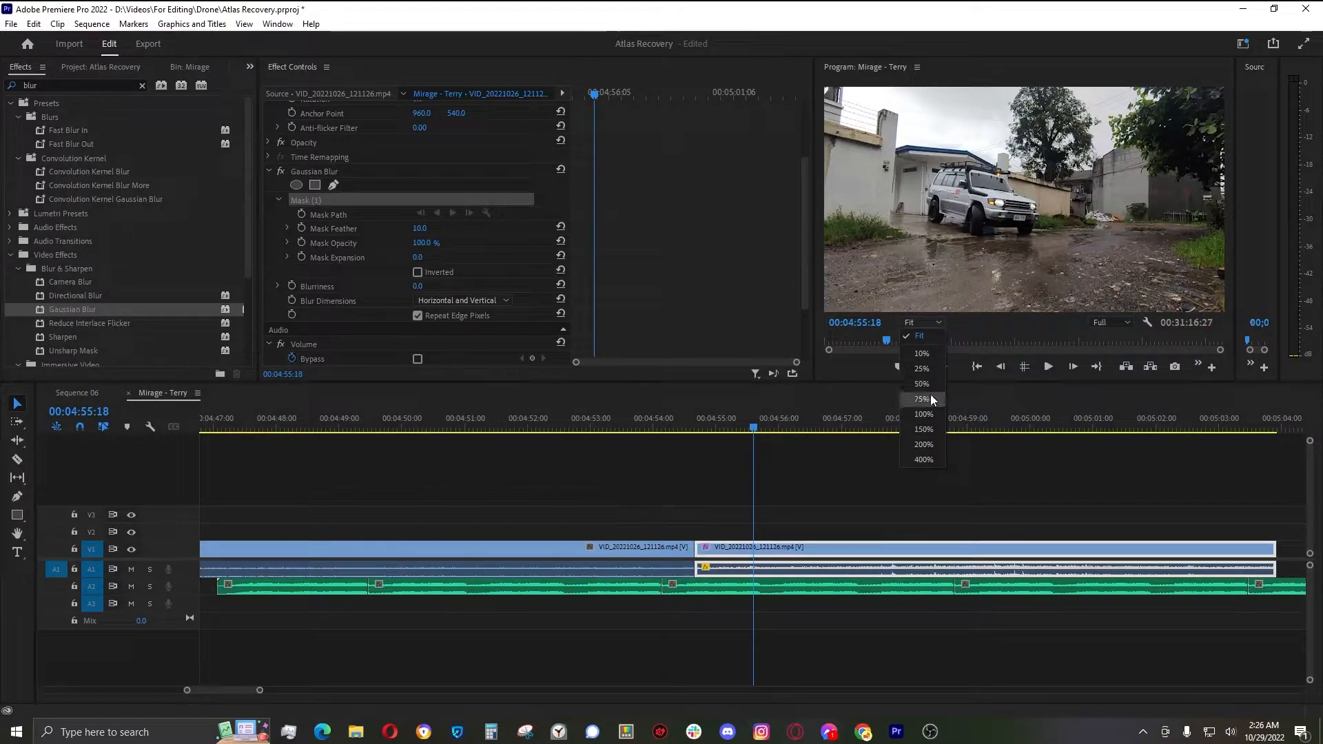
left_click(927, 419)
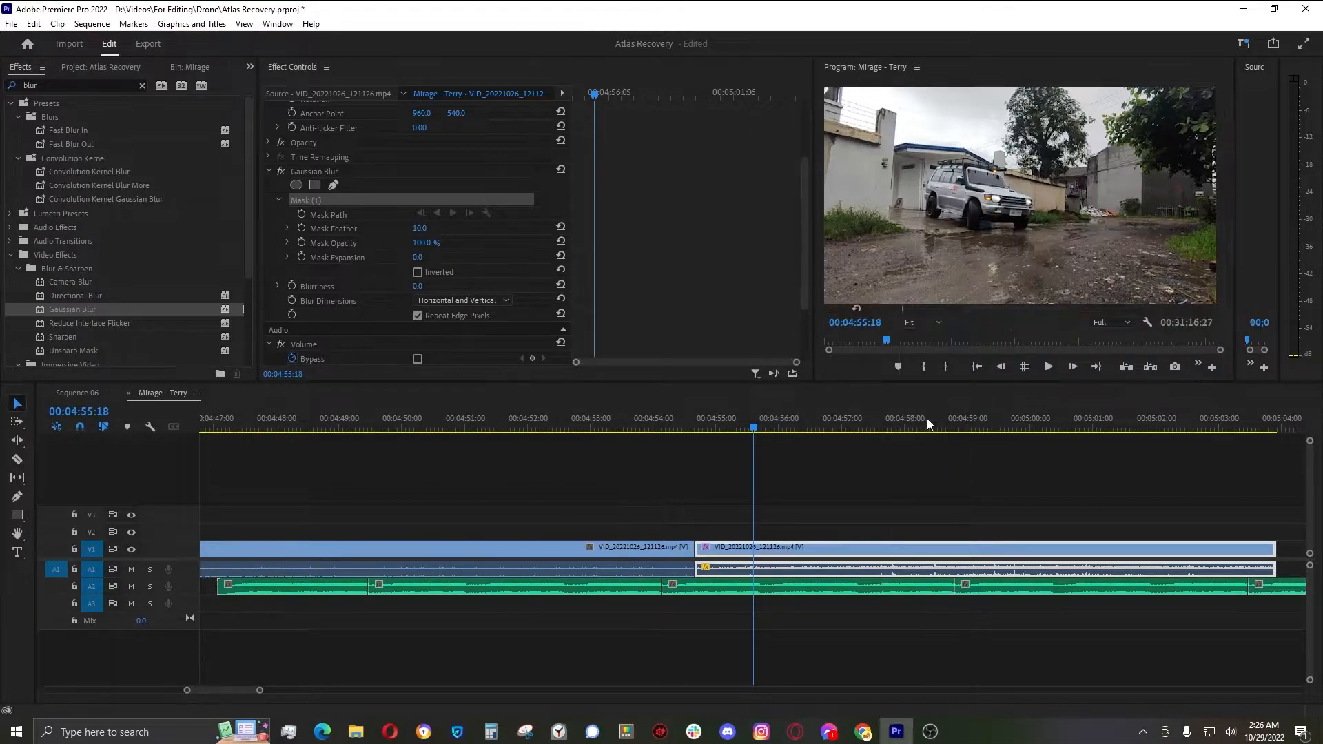
left_click(916, 324)
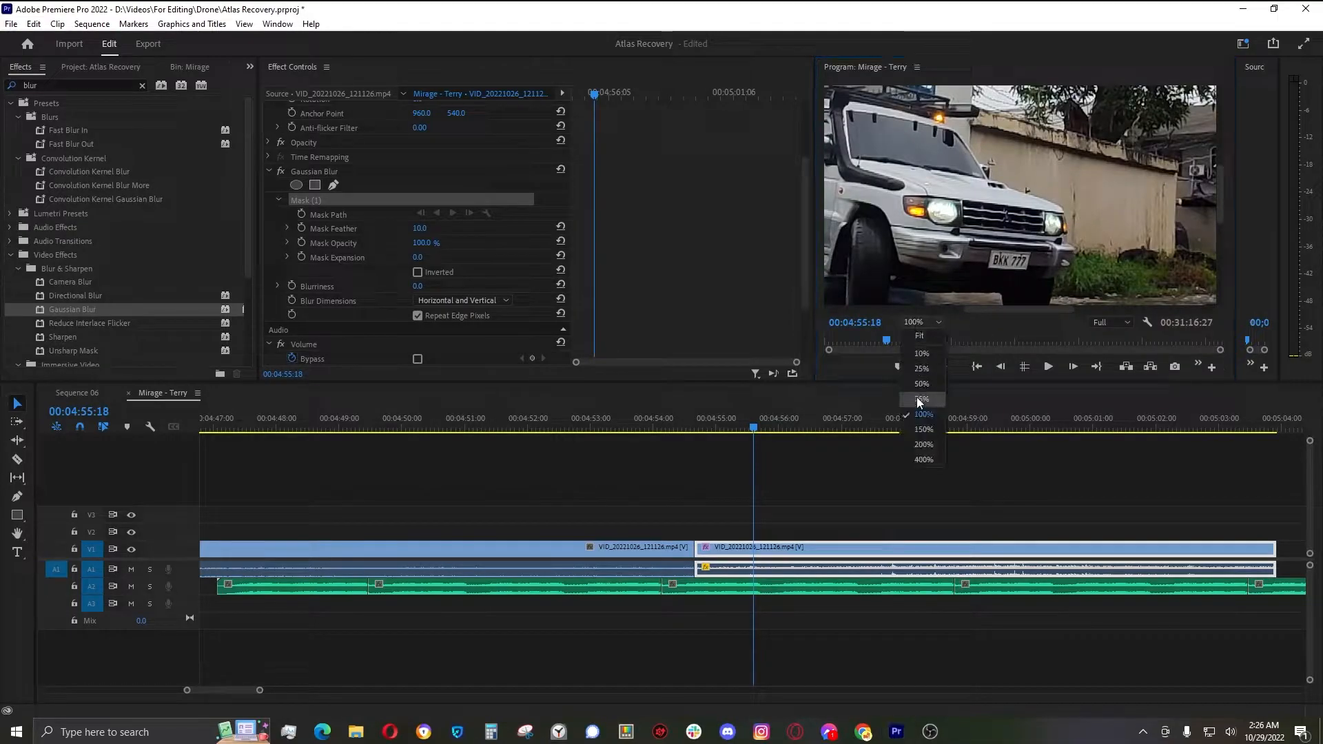
left_click(917, 399)
left_click(915, 323)
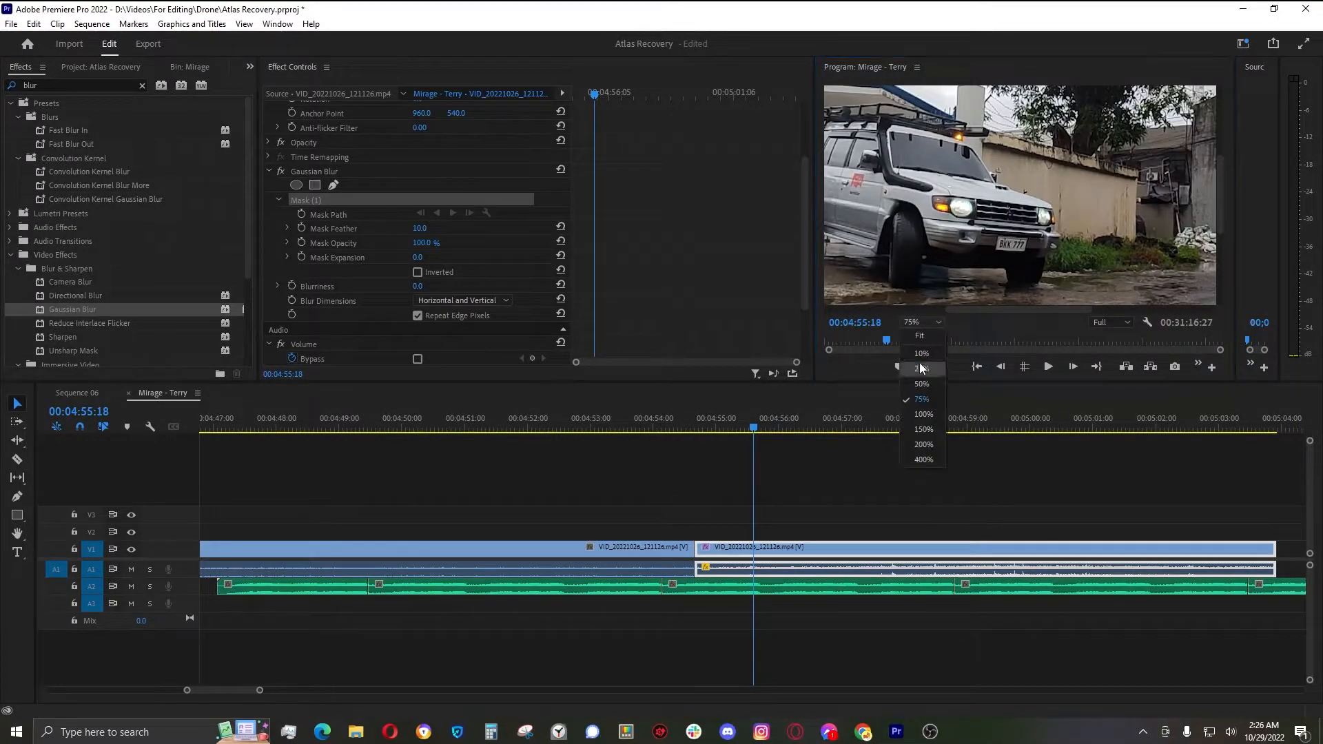
left_click(921, 368)
left_click(929, 323)
left_click(925, 428)
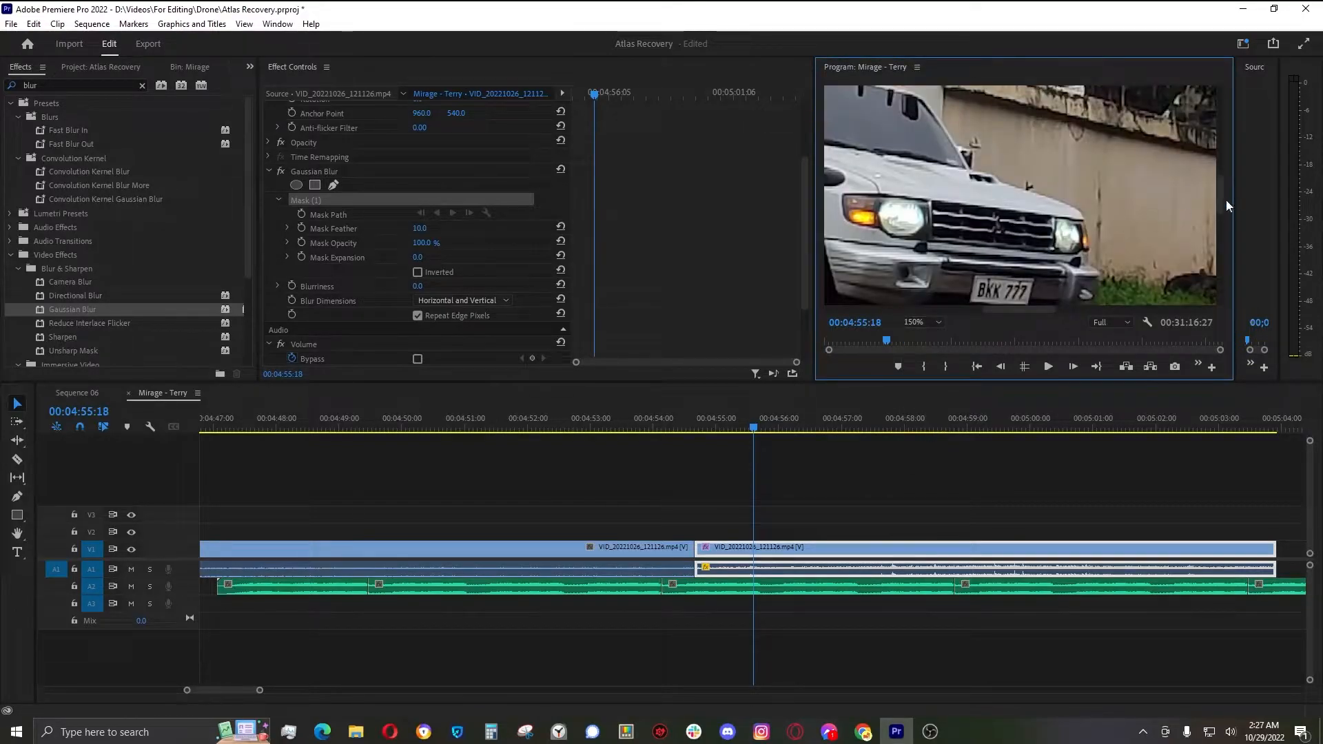
left_click_drag(1221, 198, 1220, 210)
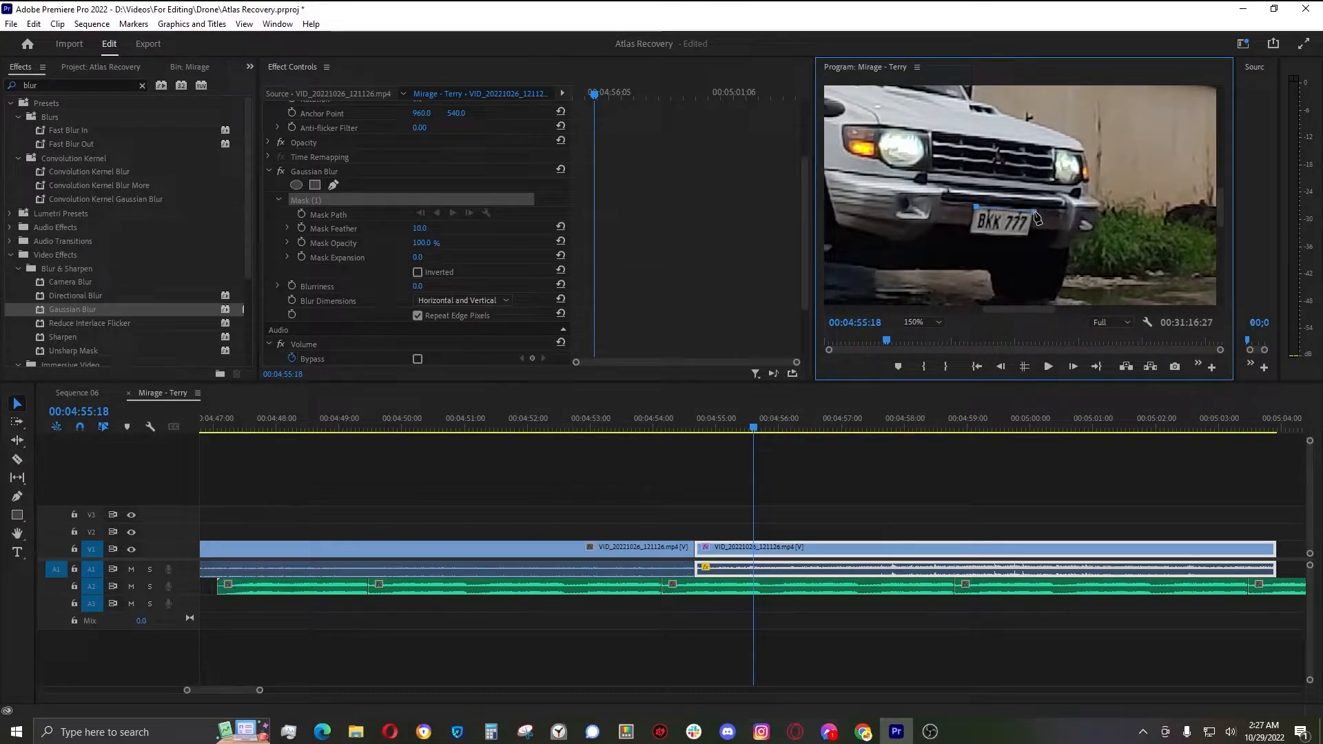
left_click(1027, 238)
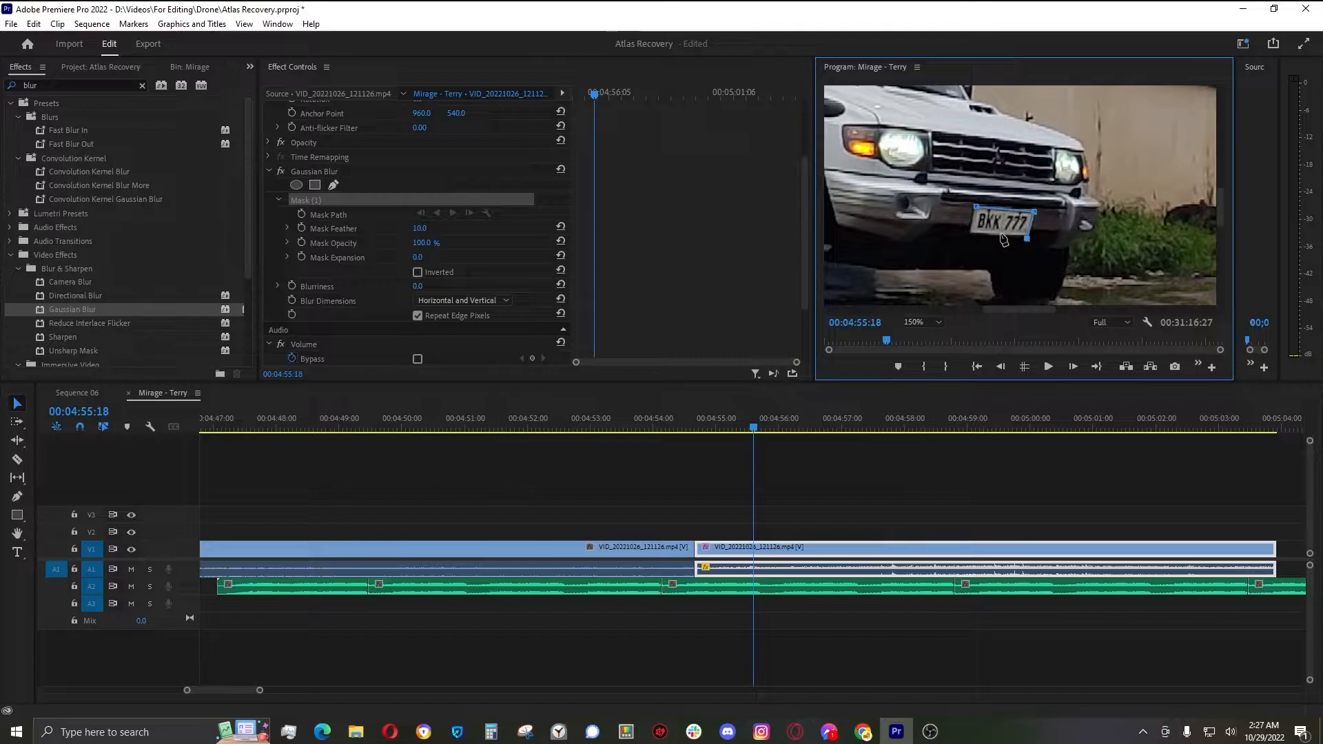
left_click(969, 235)
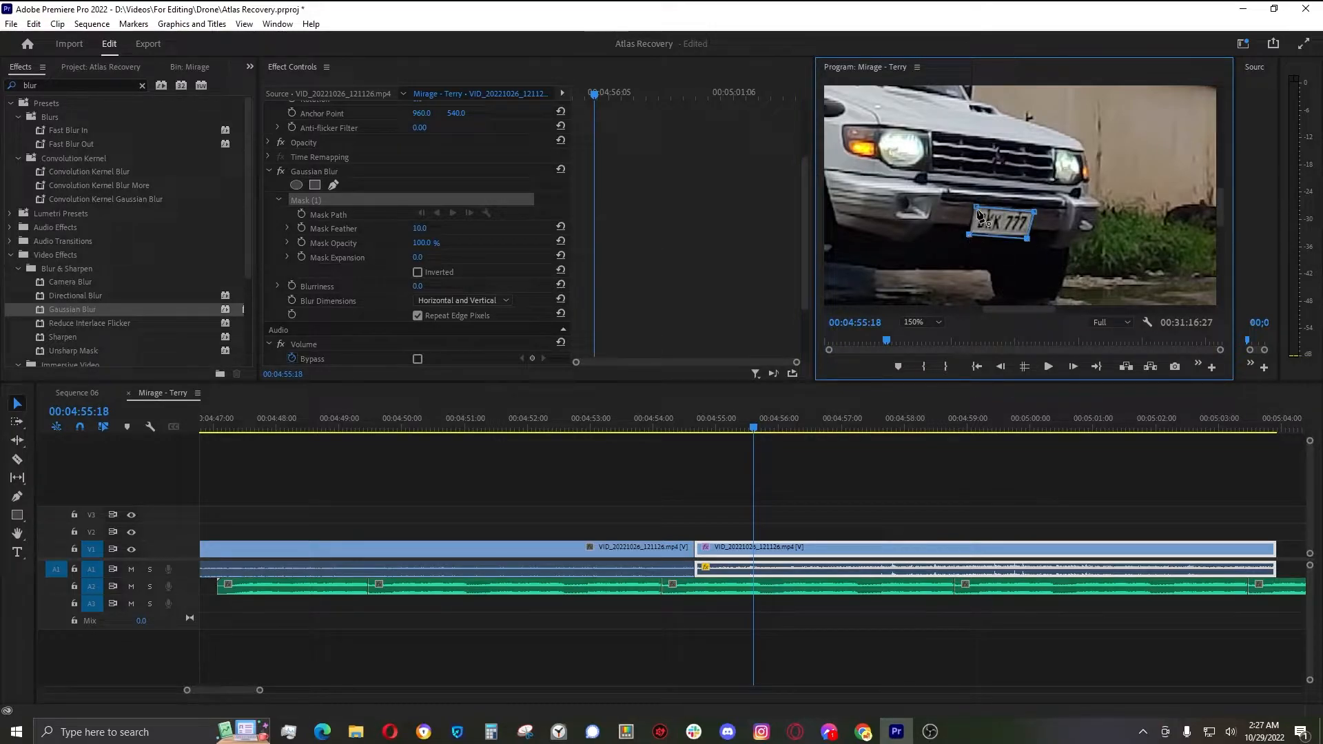
left_click(977, 211)
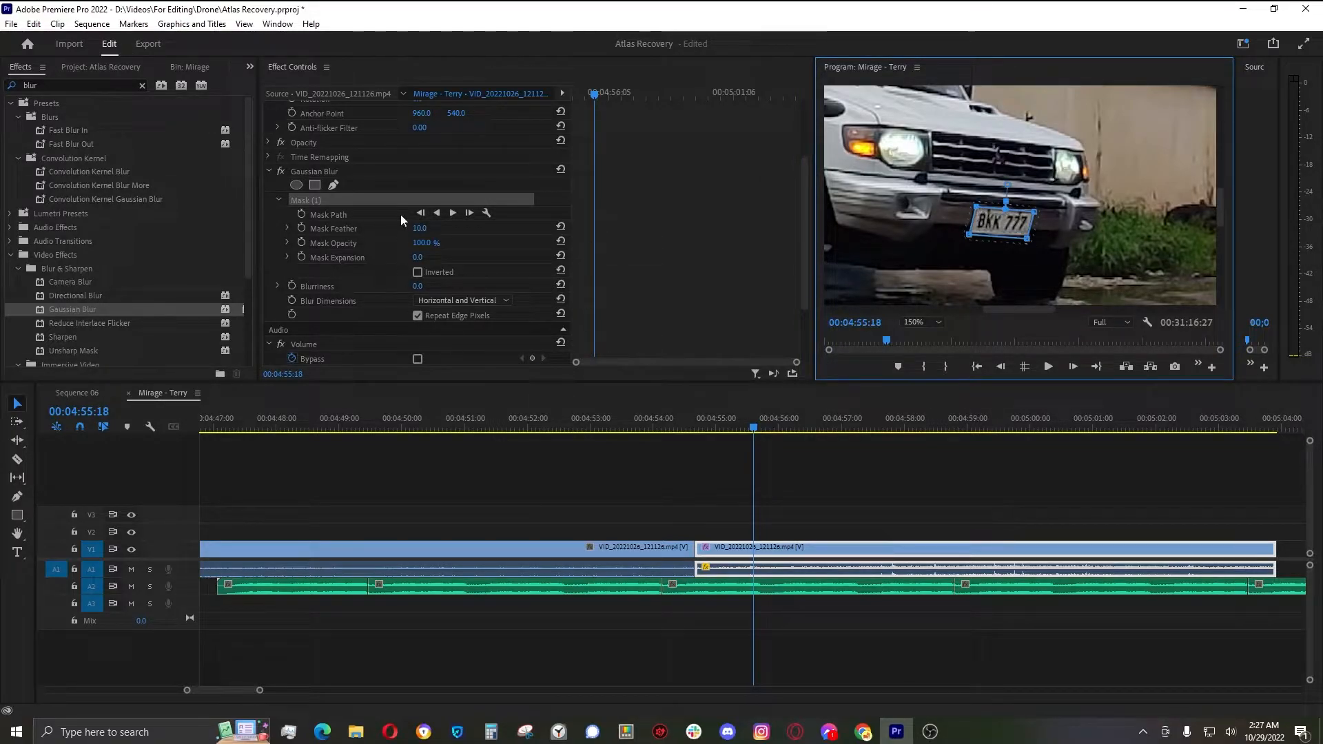
- Set the licence plate mask's feather to 0
left_click(420, 230)
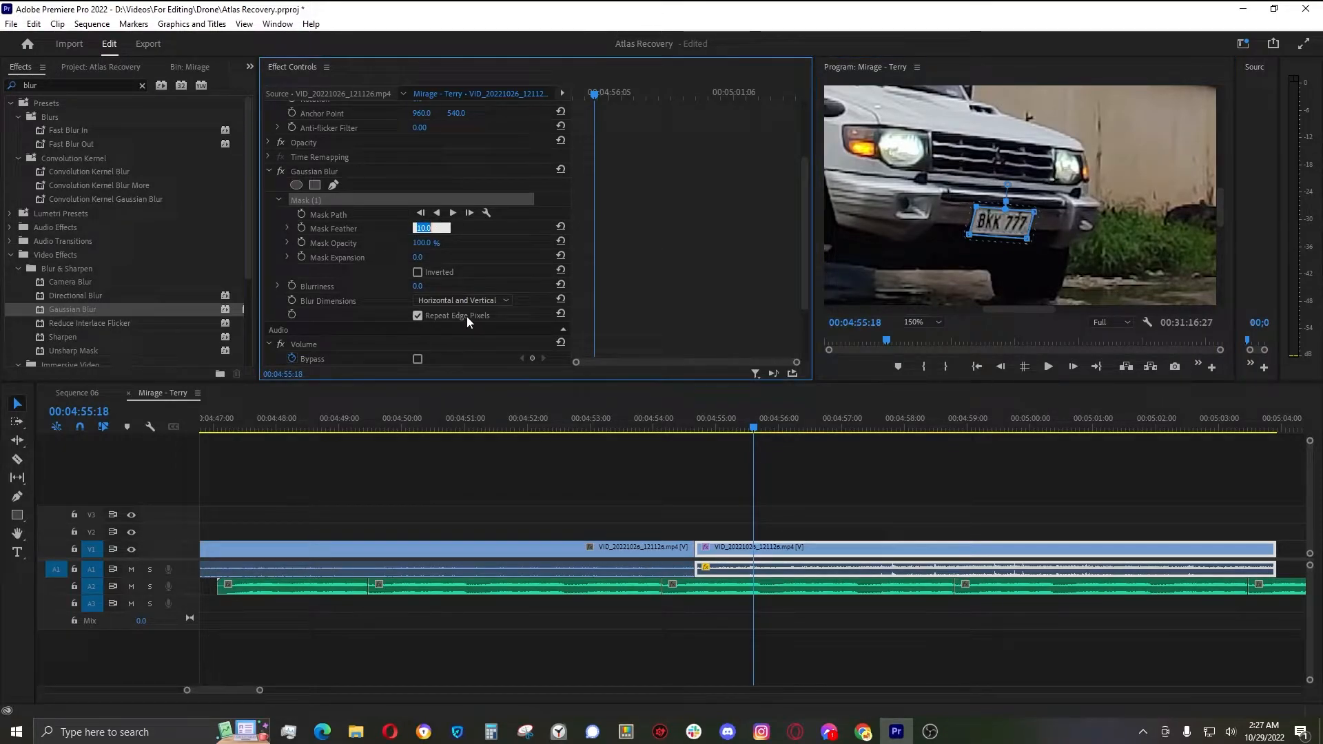
type("0")
key("Return")
- Set the Gaussian Blur effect's Blurriness to 20
left_click(275, 286)
scroll(351, 245, "down", 1)
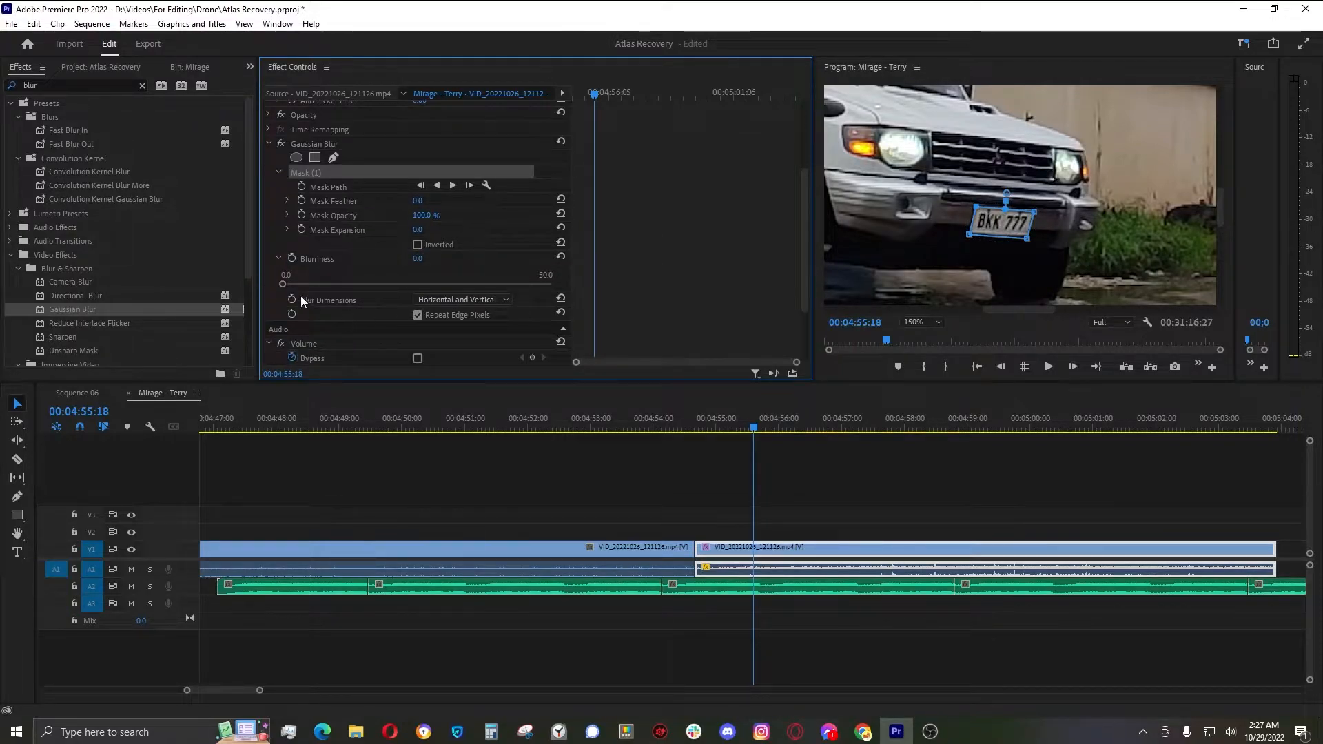
left_click_drag(284, 283, 387, 295)
left_click(430, 258)
type("2")
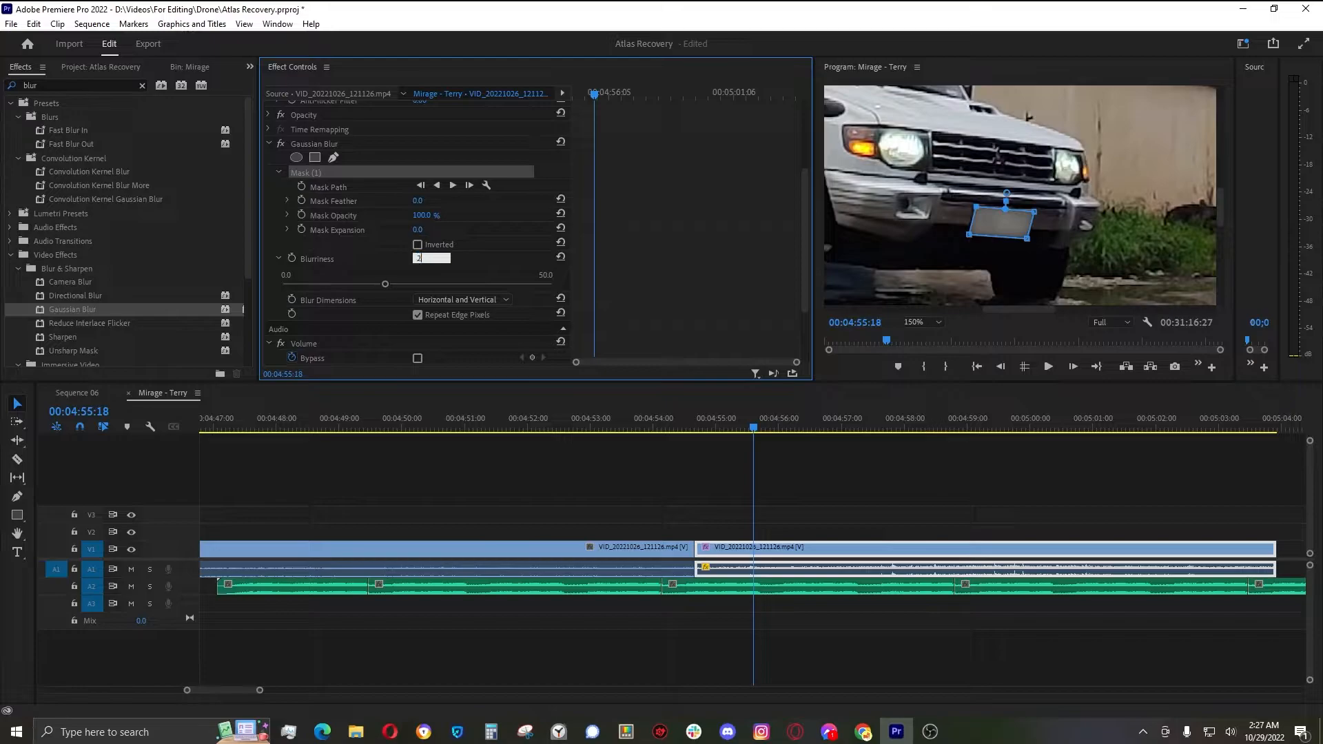
key("Return")
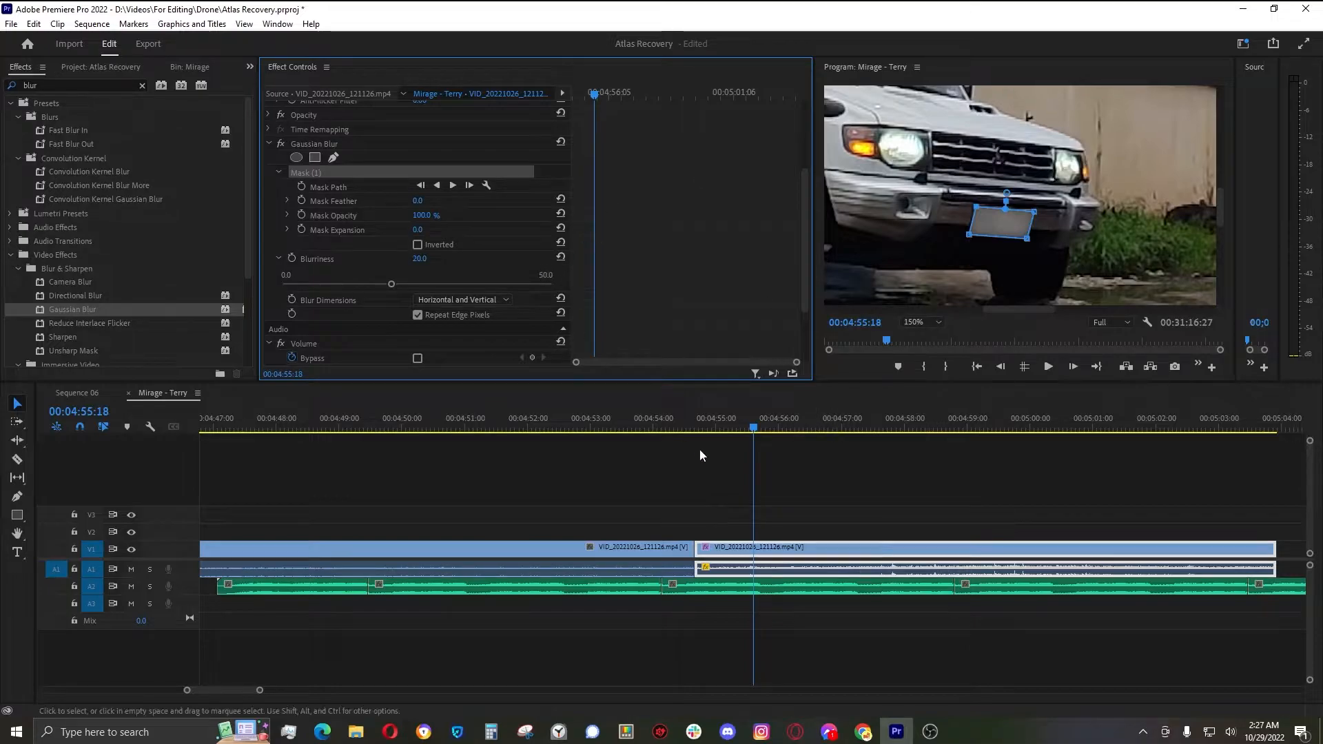
- Scrub through the blurred clip and place the playhead at its first frame, 00:04:54:20
left_click_drag(594, 96, 658, 106)
left_click_drag(741, 422, 700, 462)
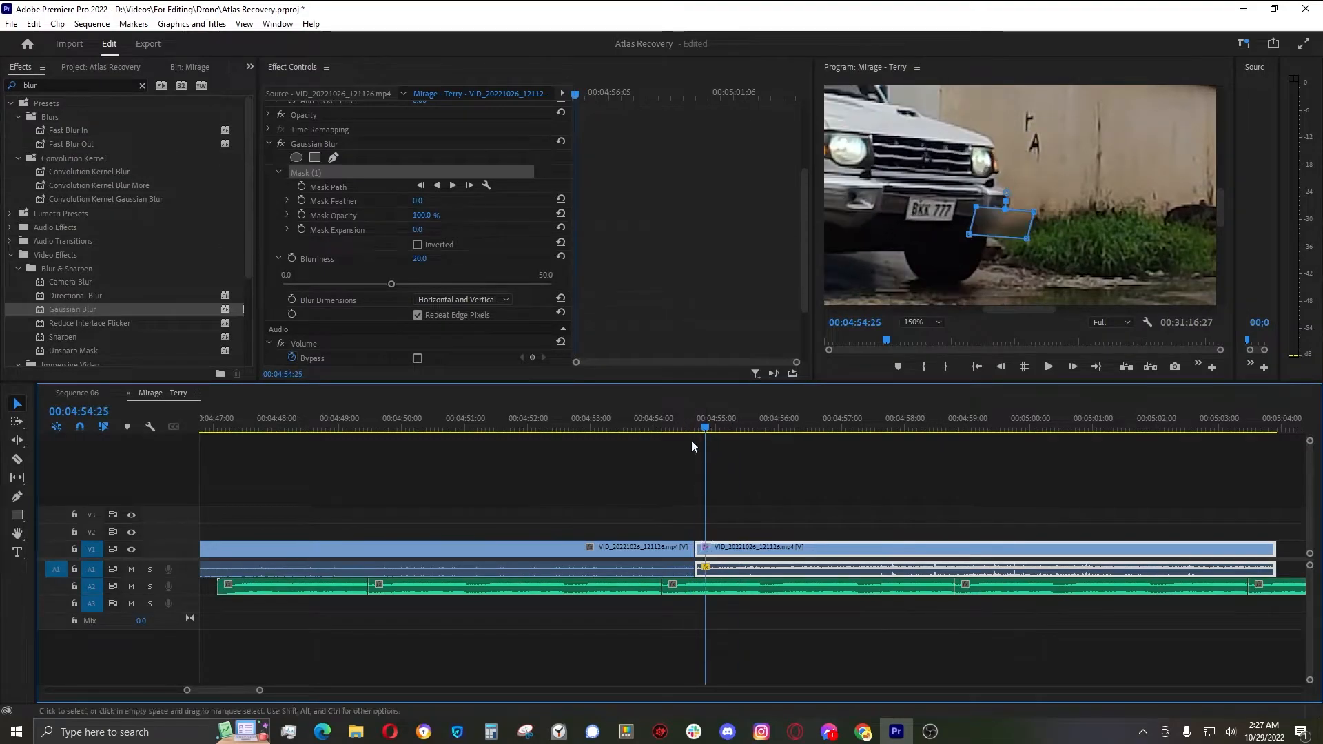
left_click_drag(622, 93, 566, 110)
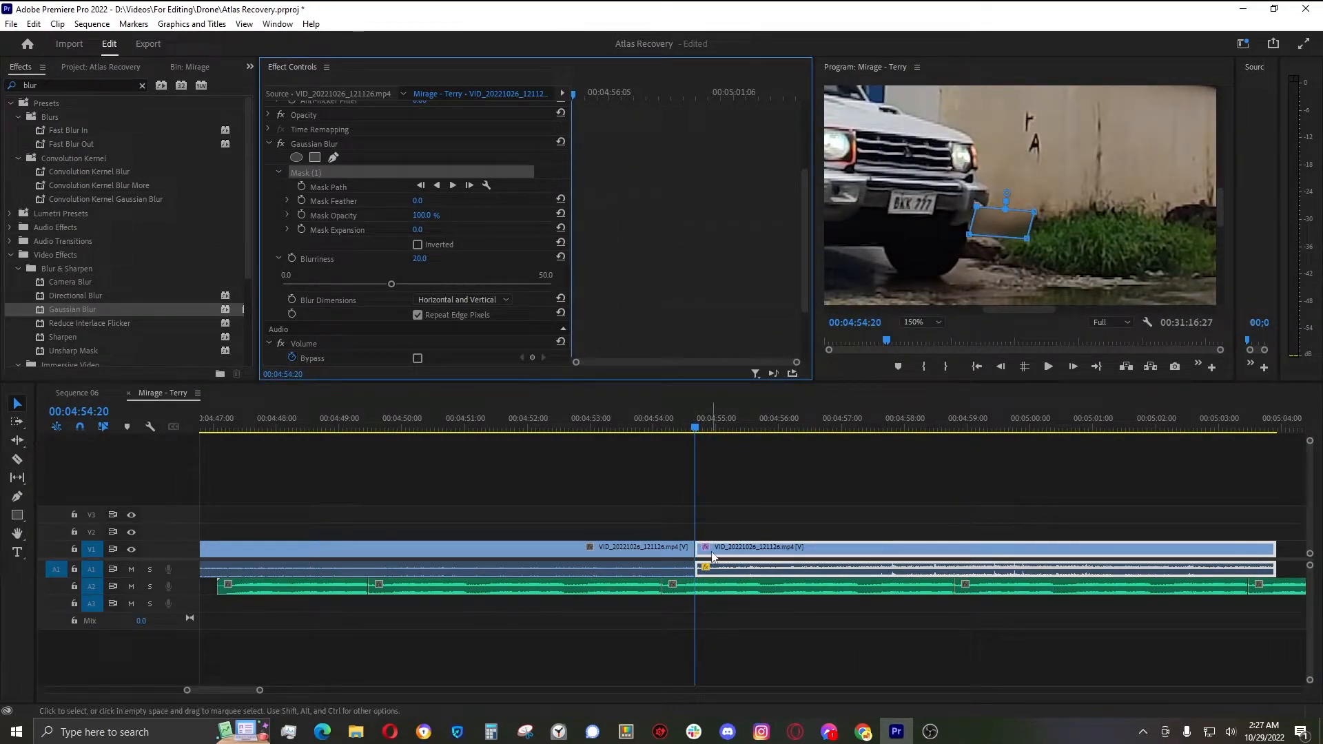
- Scrub forward from the blurred clip's first frame to check how the plate moves relative to the static mask
left_click(718, 503)
key("=")
left_click(767, 429)
left_click_drag(765, 429, 791, 448)
key("-")
key("-")
key("-")
key("-")
key("=")
key("=")
key("=")
key("=")
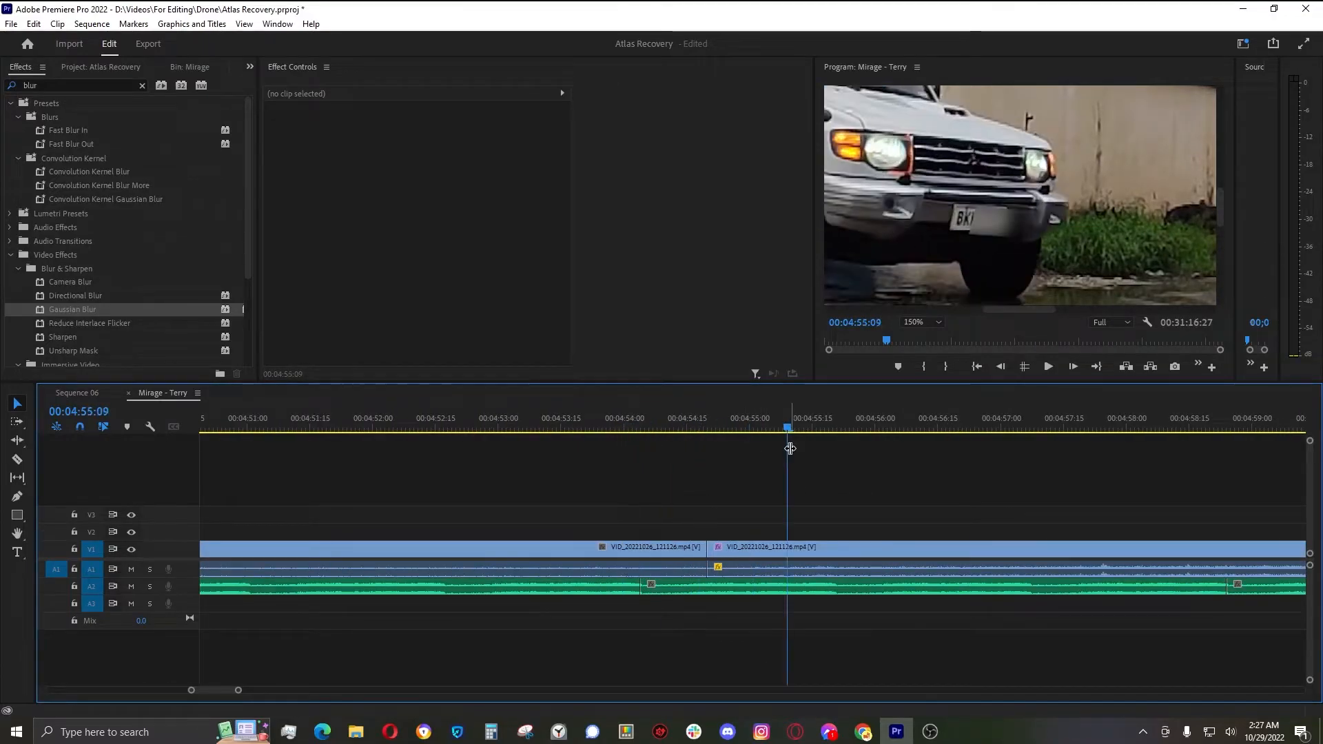
- Select the blurred clip and place the playhead at 00:04:55:18, where the mask fully covers the licence plate
left_click(846, 544)
key("minus")
key("minus")
key("minus")
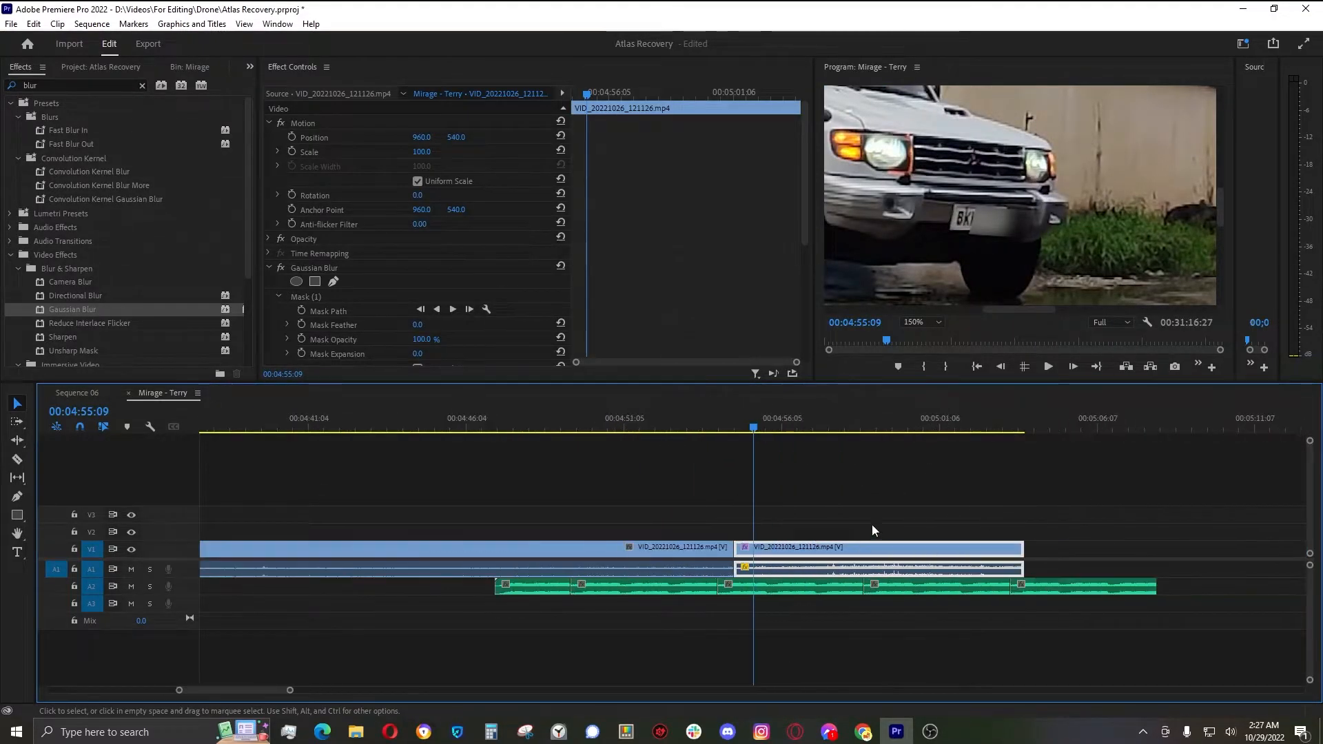
key("equal")
key("equal")
left_click_drag(745, 428, 794, 452)
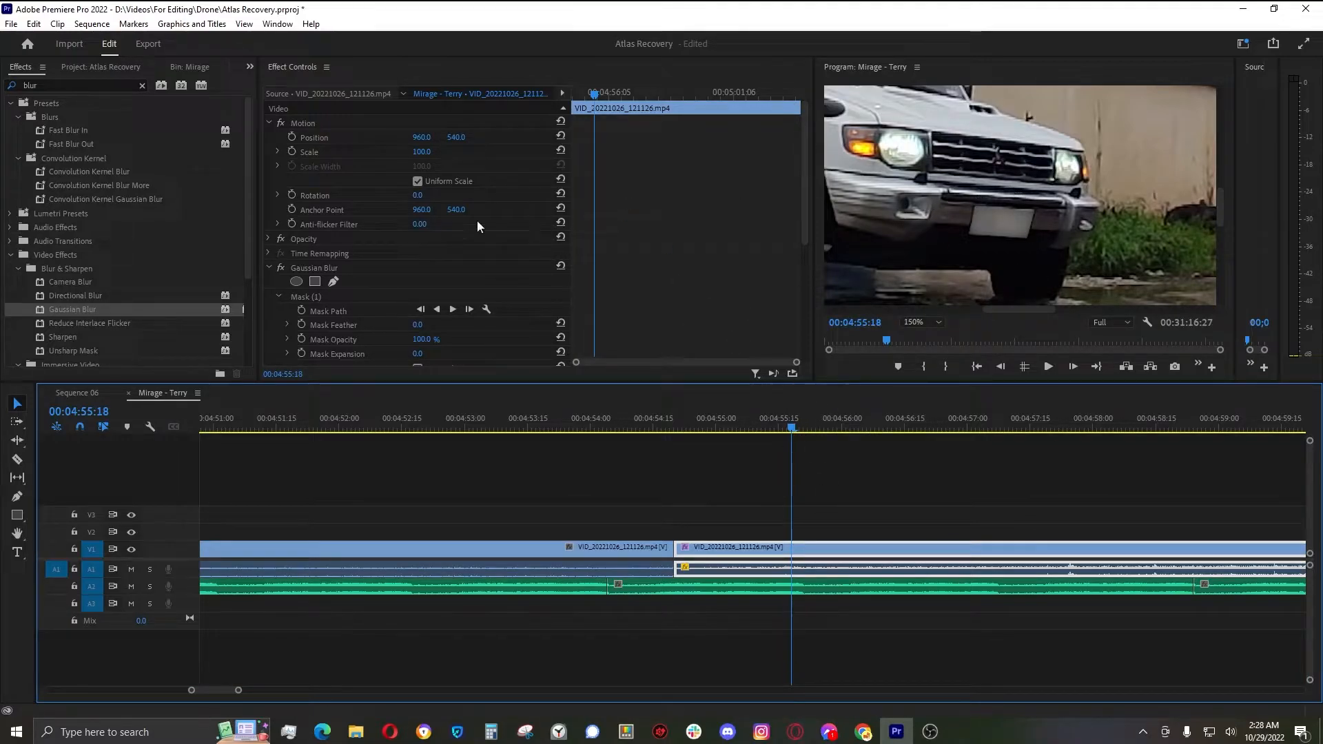
- Turn on keyframing for the Gaussian Blur's Mask Path and track the mask backward from 00:04:55:18 to the clip's first frame
scroll(482, 228, "down", 2)
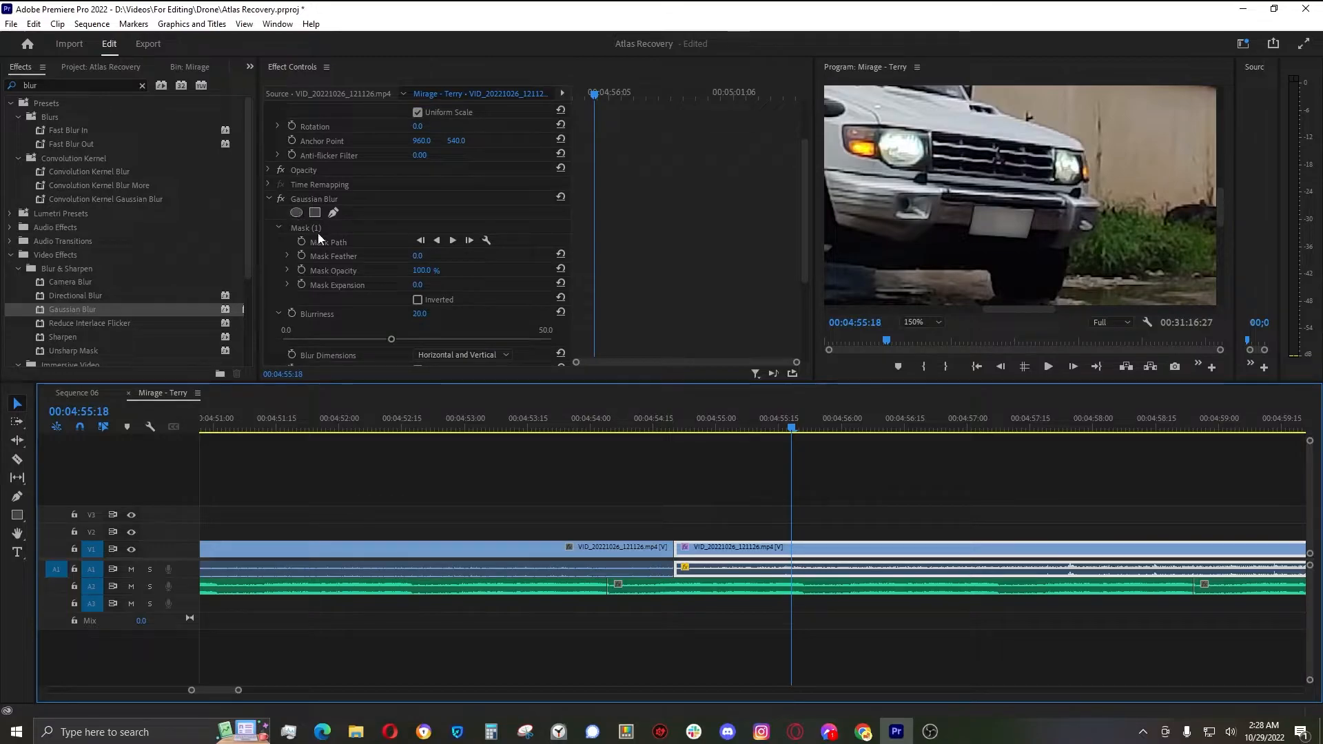
left_click(302, 242)
scroll(306, 234, "down", 1)
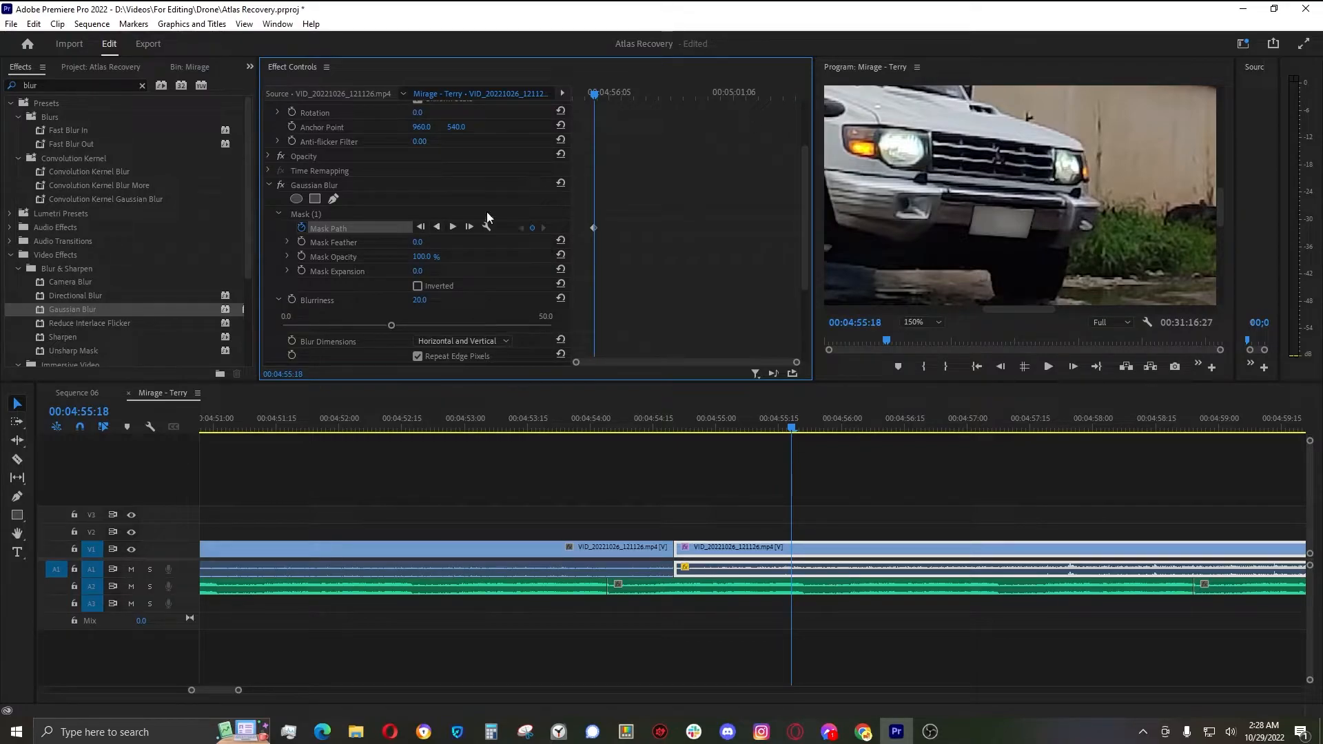
mouse_move(590, 96)
left_mouse_down()
mouse_move(561, 88)
mouse_move(596, 101)
left_mouse_up()
left_click(436, 228)
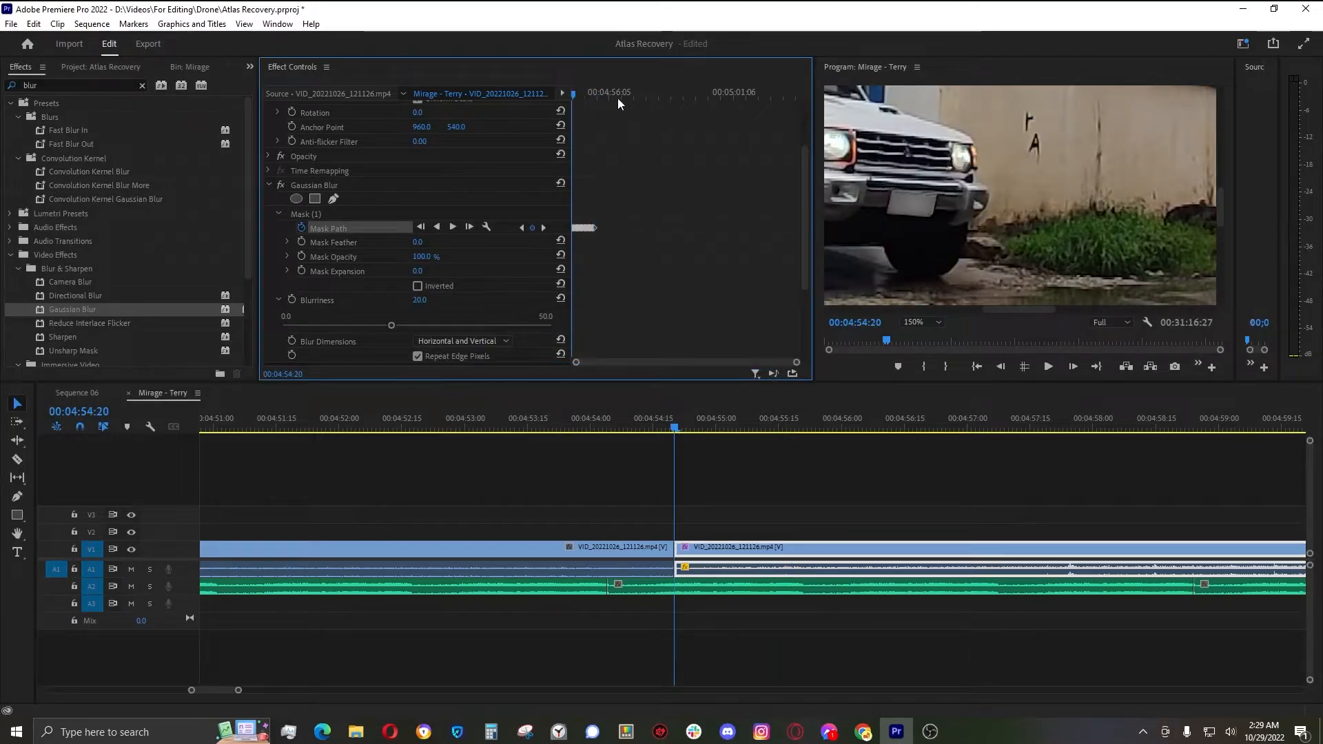
- Scrub the tracked Mask Path keyframes between 00:04:55:18 and the clip's start to check that the blur follows the plate
left_click(597, 93)
key("=")
key("=")
key("=")
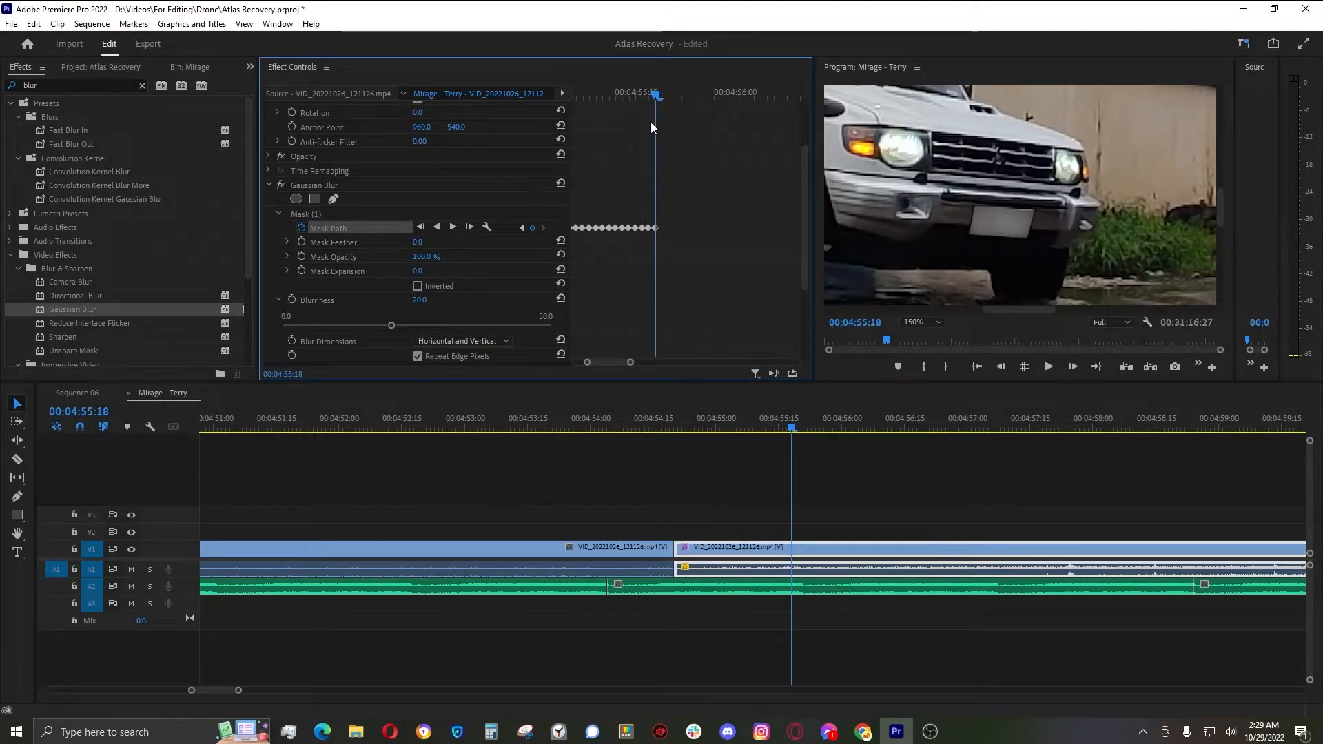
left_click_drag(641, 92, 535, 108)
key("minus")
key("minus")
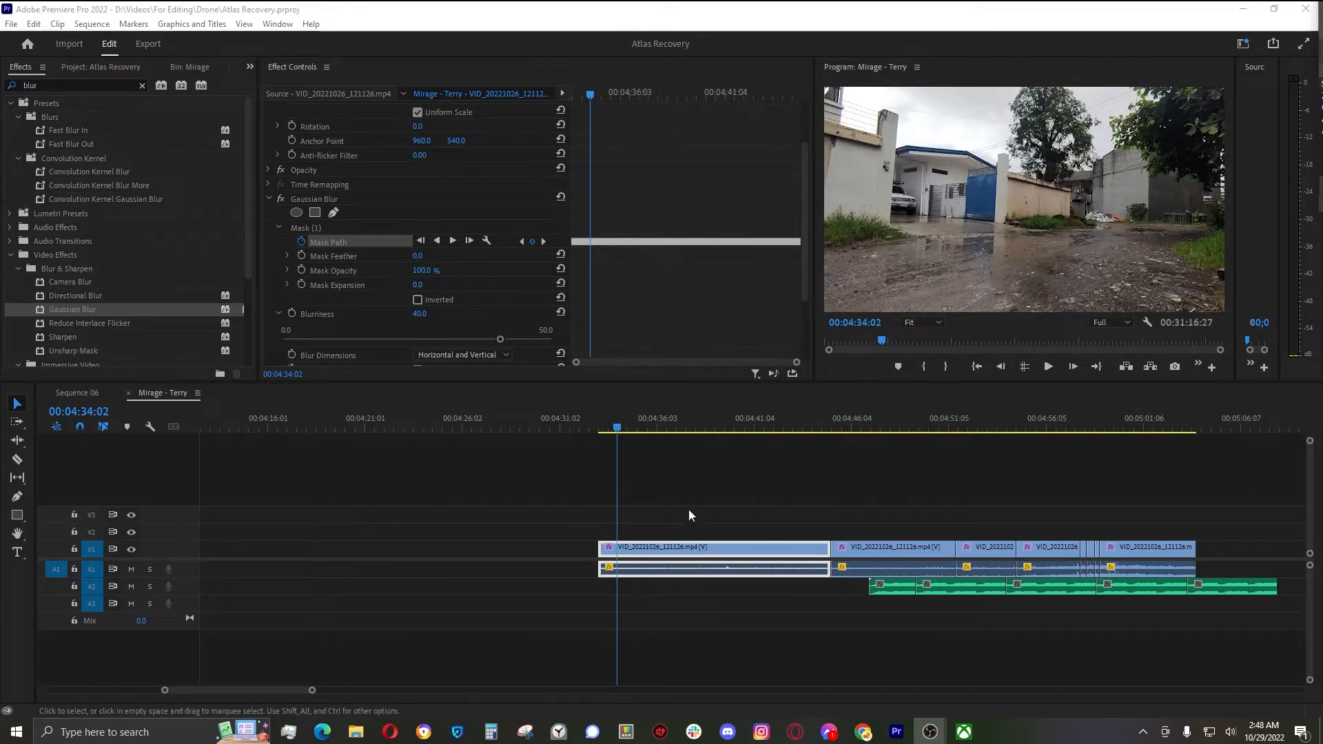
- Play the blurred footage from 00:04:33:06 to 00:04:59:00 to review the plate blur across all the cuts
left_click(689, 506)
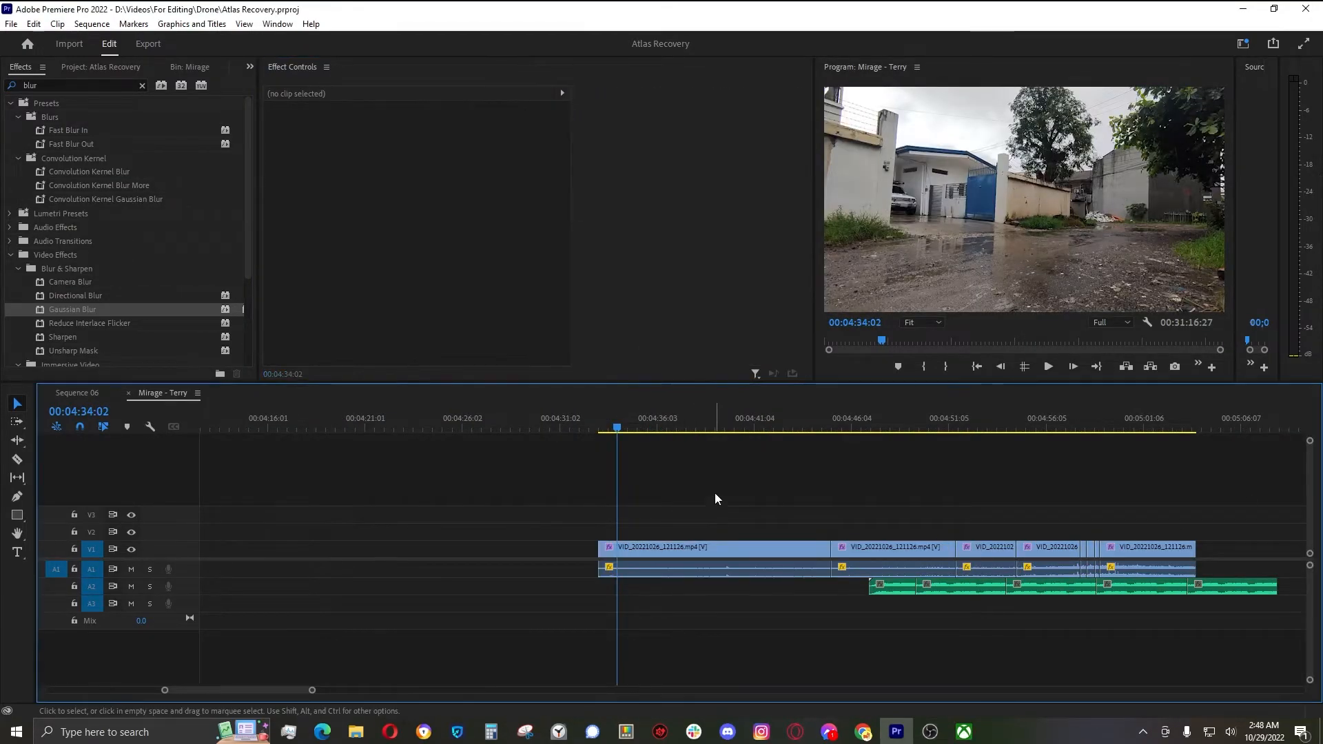
left_click_drag(599, 433, 582, 475)
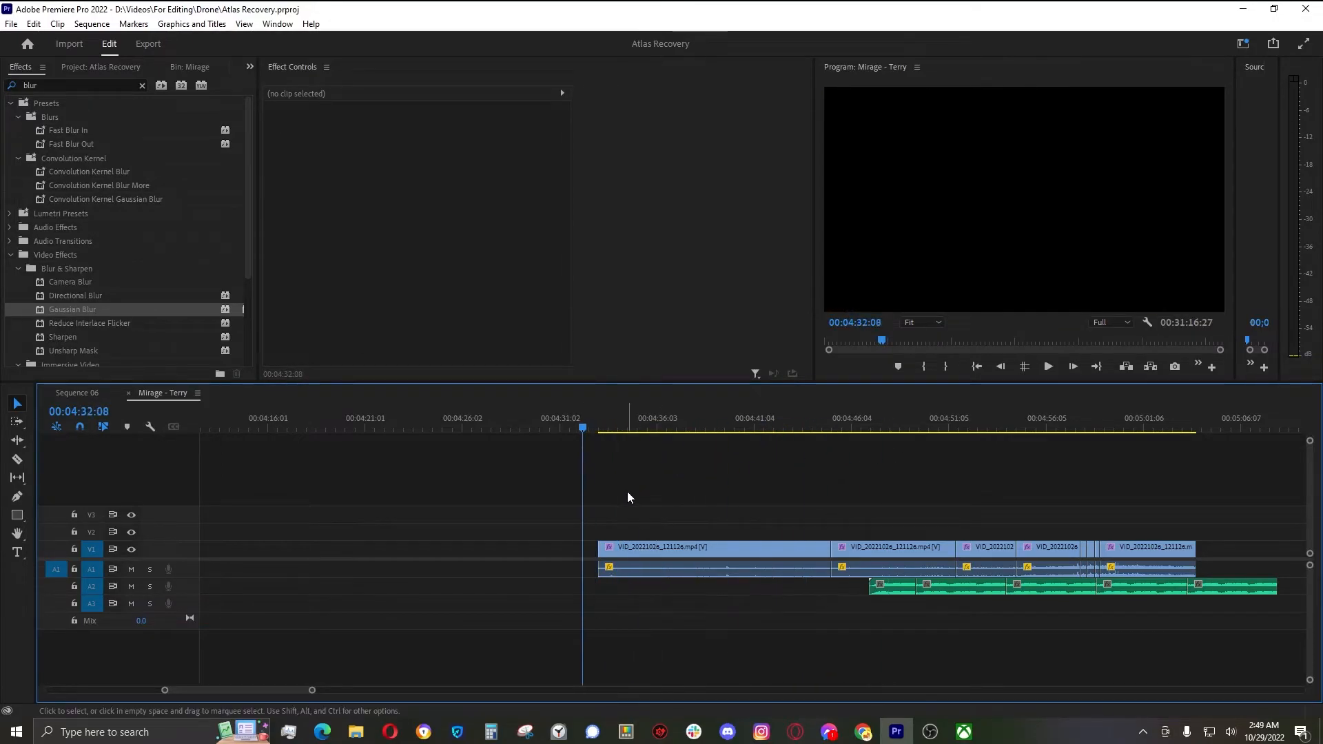
left_click(618, 429)
key("minus")
key("minus")
key("minus")
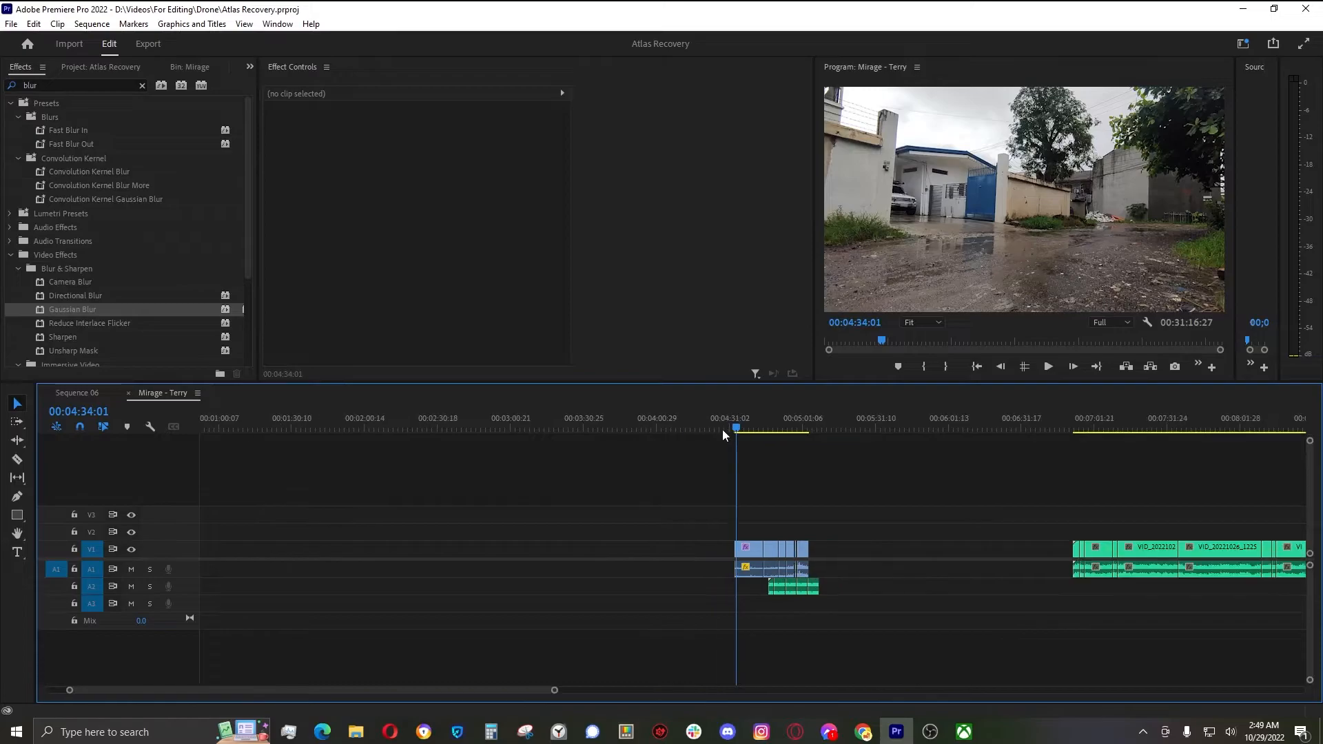
key("equal")
key("equal")
key("equal")
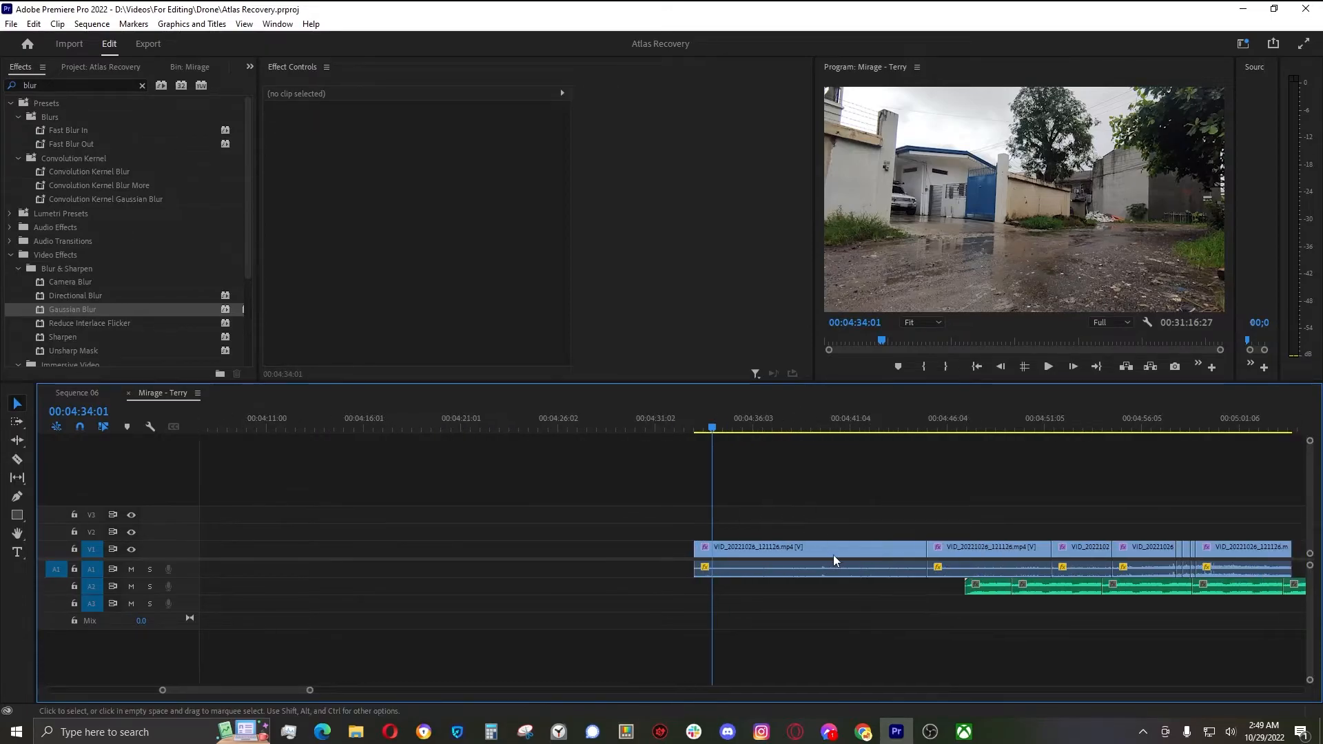
key("h")
left_click_drag(876, 568, 626, 569)
key("v")
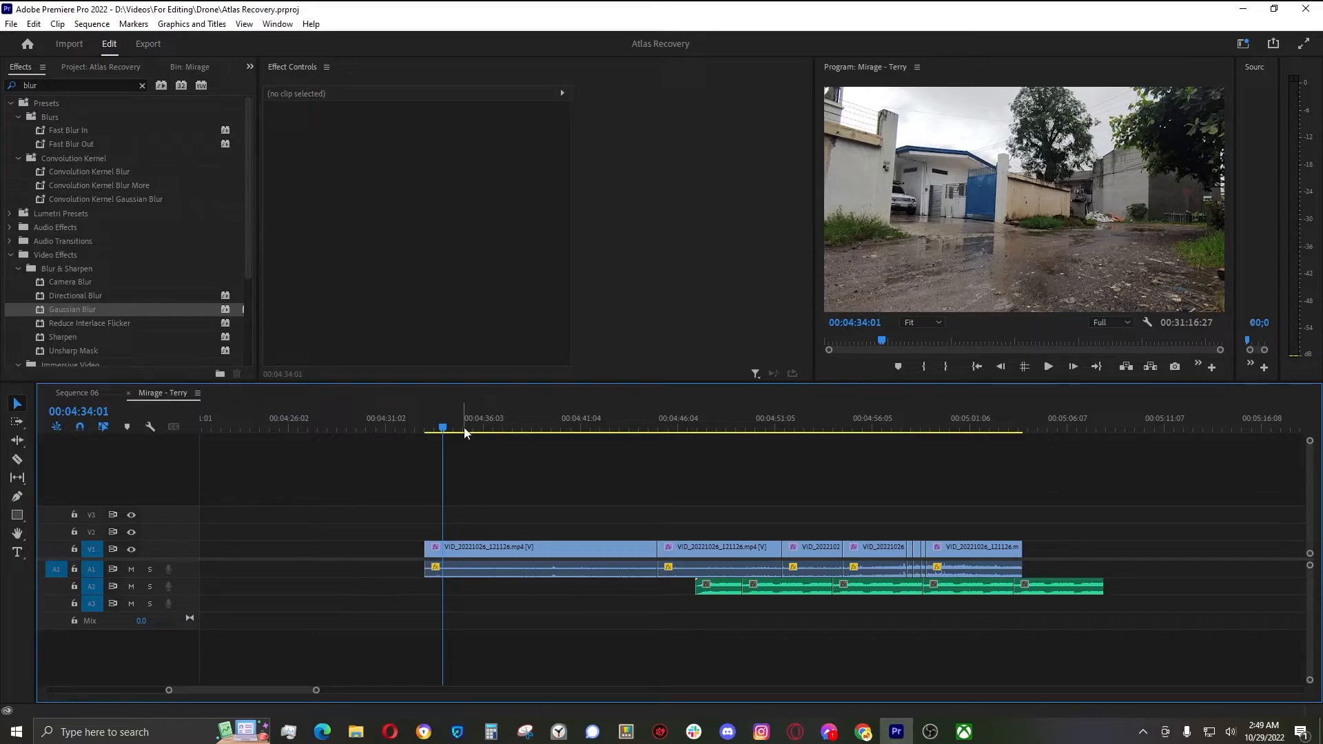
left_click(427, 427)
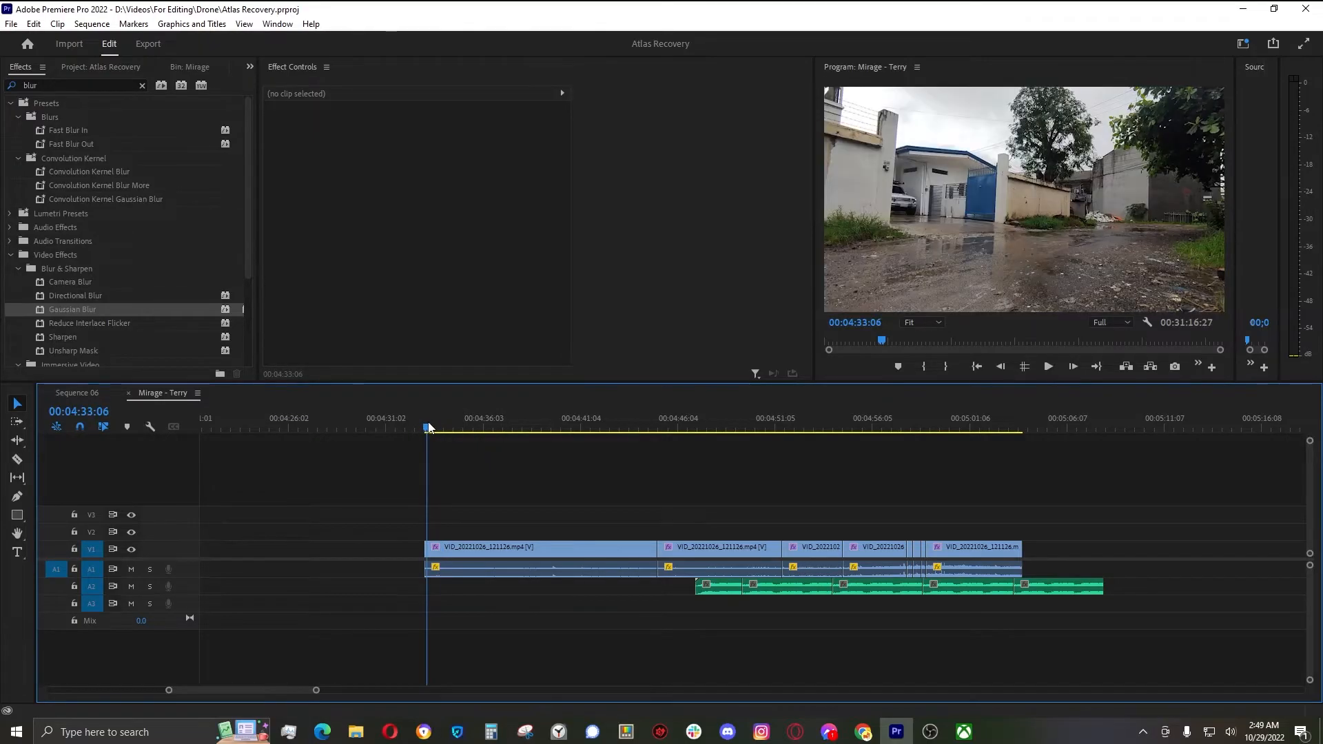
key("space")
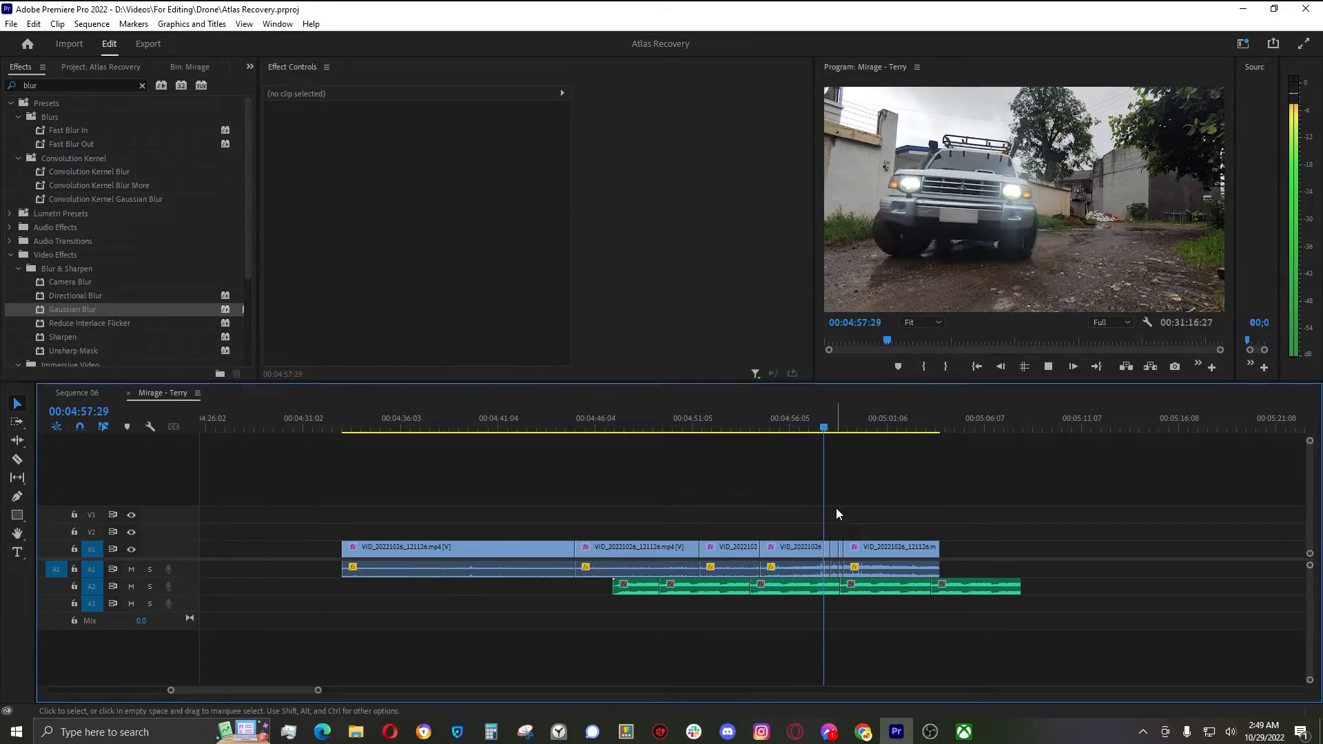
key("space")
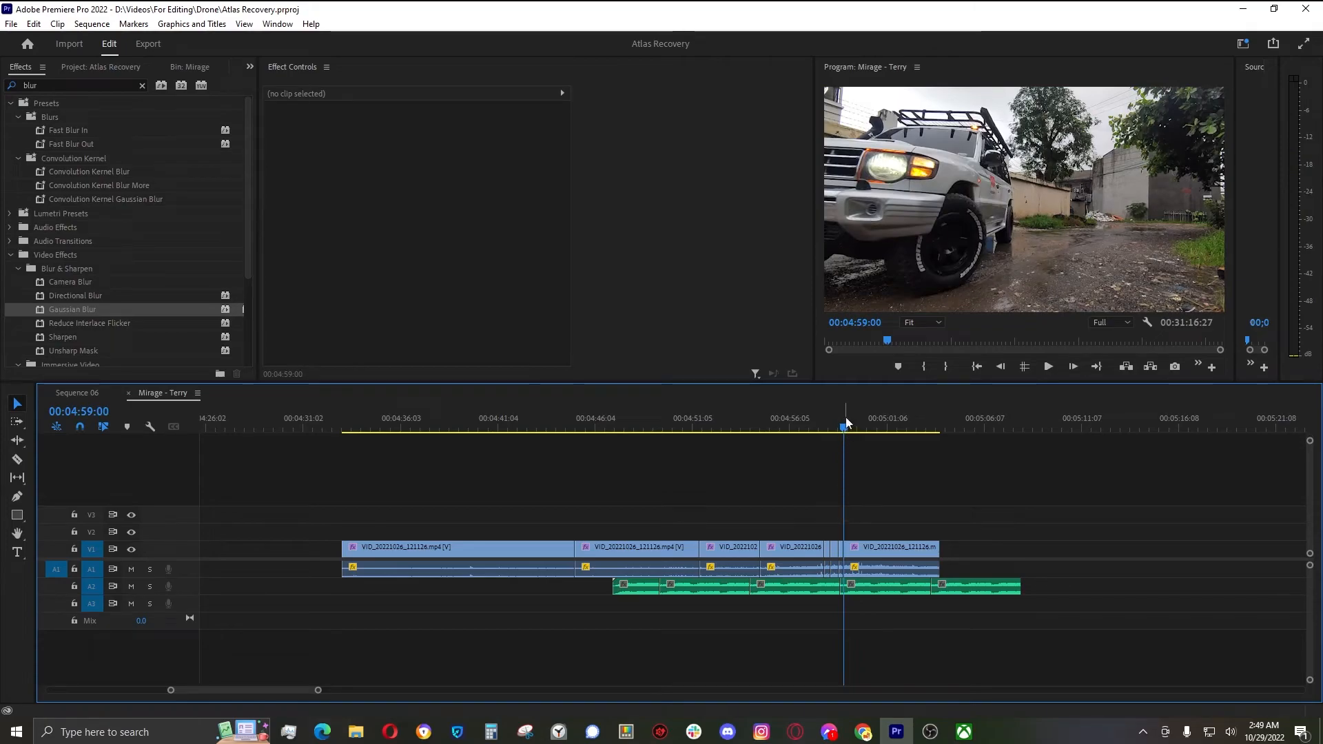
- Inspect the short clip without Gaussian Blur near 00:04:58:24 and place the playhead just before it at 00:04:58:21
key("equal")
key("equal")
key("equal")
key("equal")
left_click_drag(758, 427, 662, 429)
key("equal")
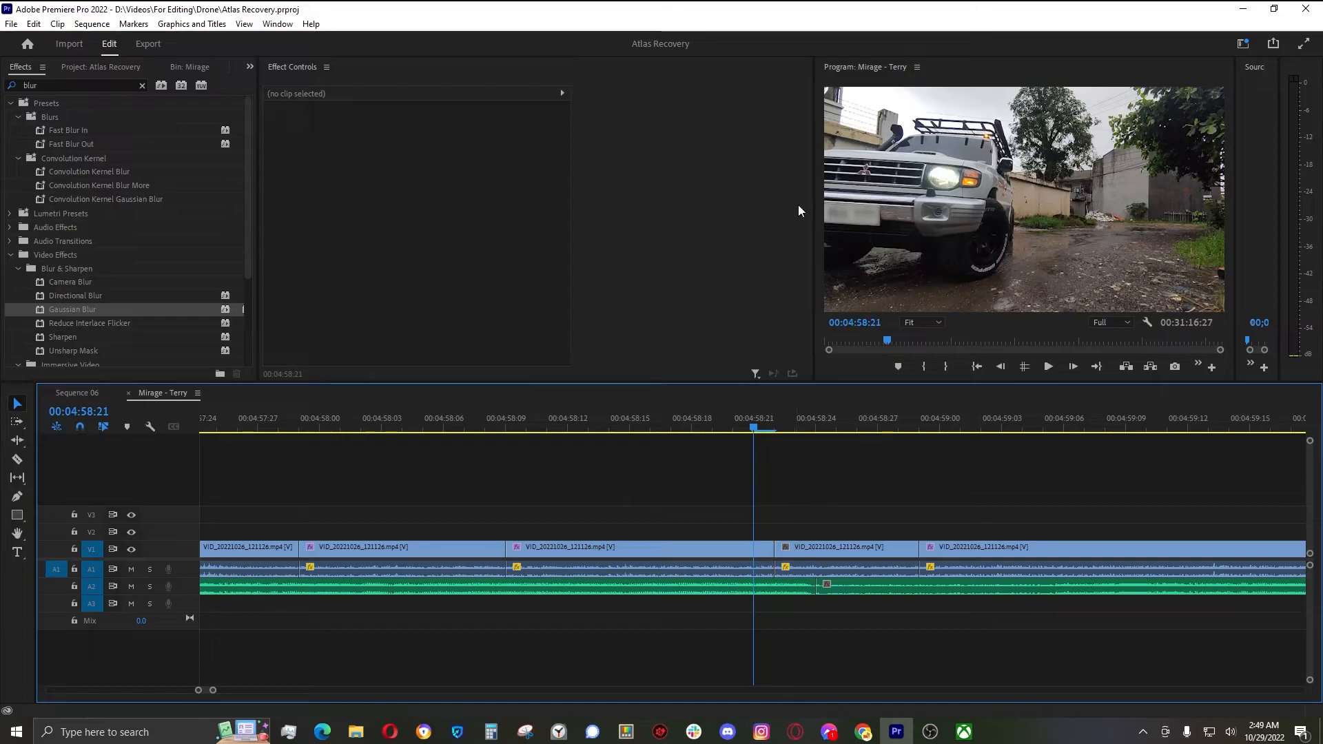
left_click(801, 555)
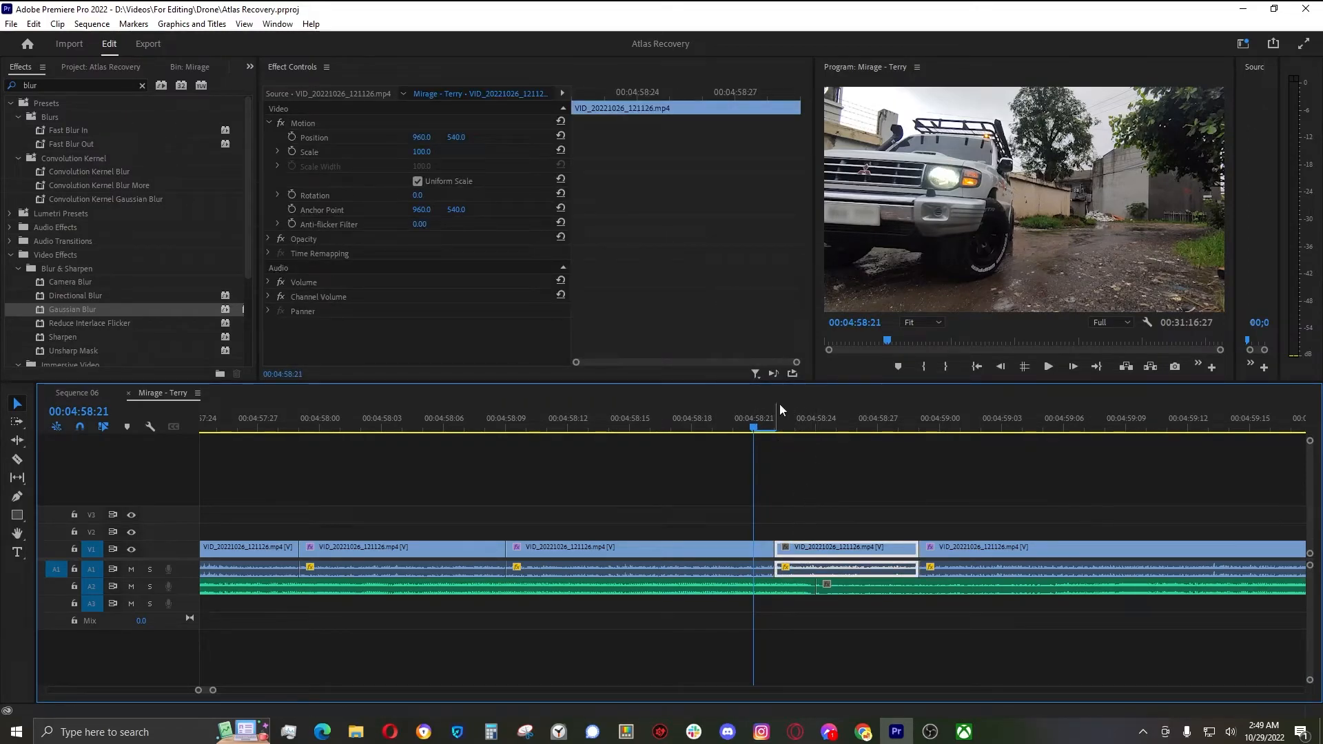
mouse_move(763, 433)
left_mouse_down()
mouse_move(787, 435)
mouse_move(755, 436)
left_mouse_up()
- Delete the short unblurred clip and extend the preceding blurred clip over the gap to the next clip
left_click(797, 530)
left_click(807, 551)
key("Delete")
left_click_drag(776, 554, 919, 556)
- Split the extended clip at 00:04:58:21 and track Mask (2) forward through the new piece, checking it up to 00:04:58:29
key("c")
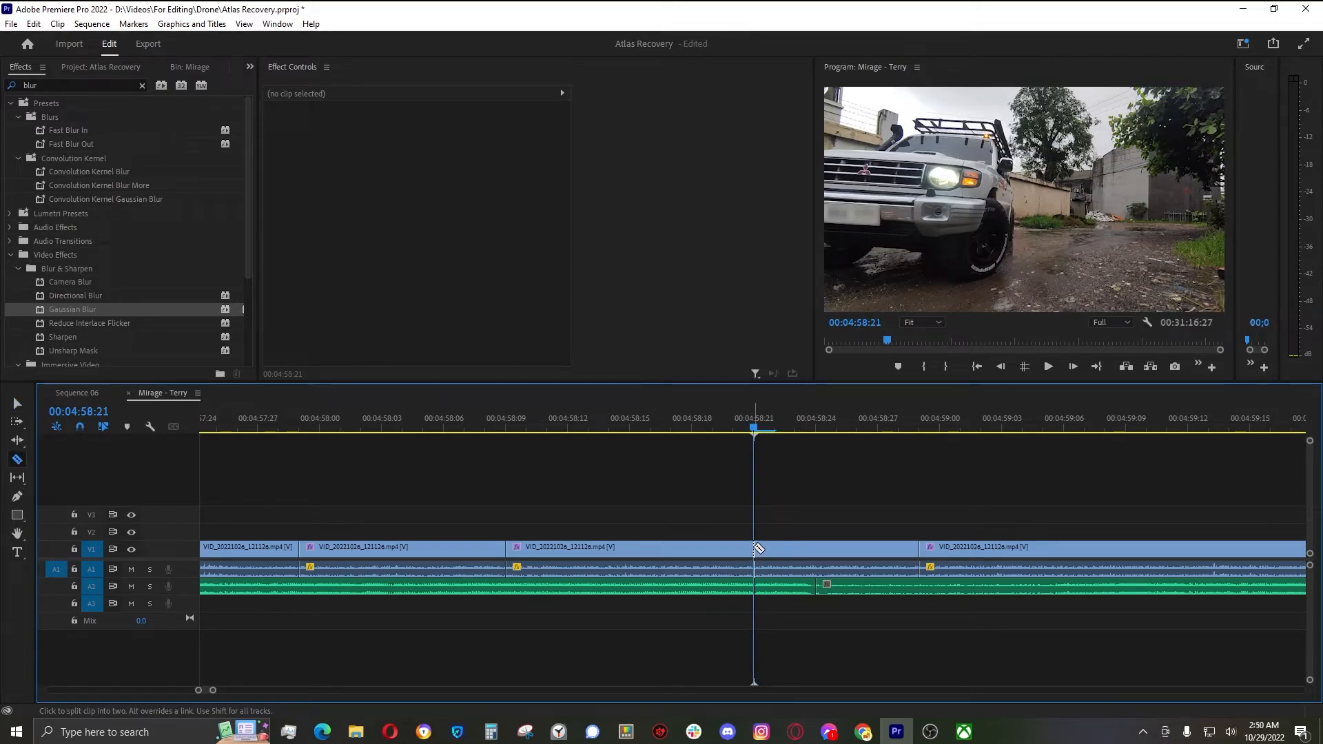
key("v")
left_click(758, 548)
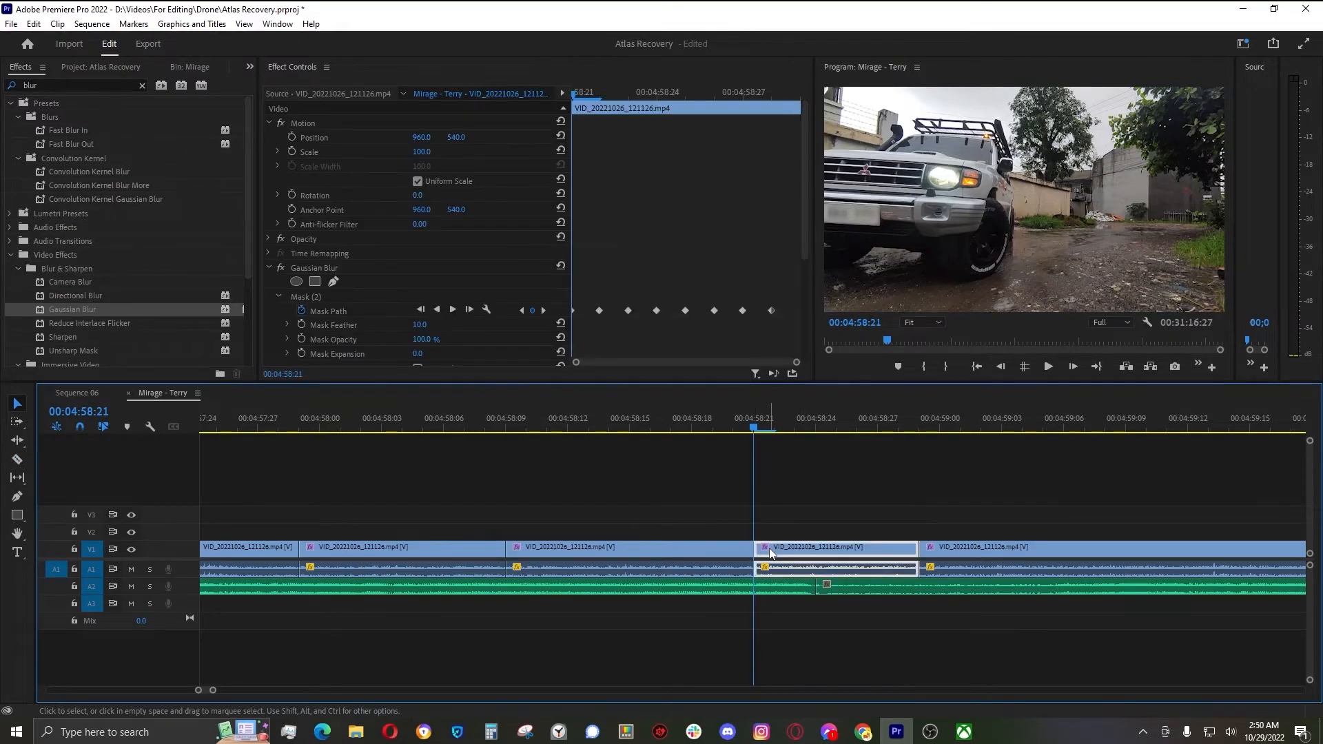
left_click(453, 310)
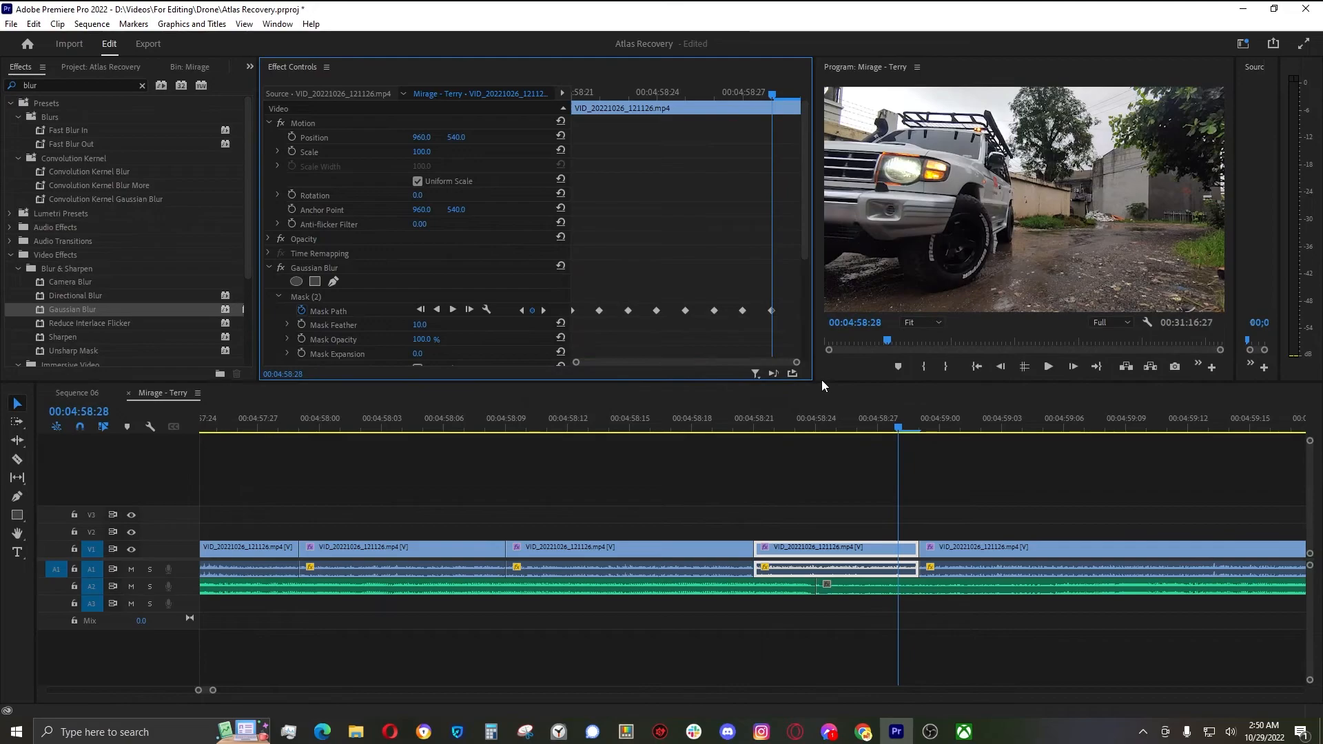
left_click_drag(755, 422, 929, 431)
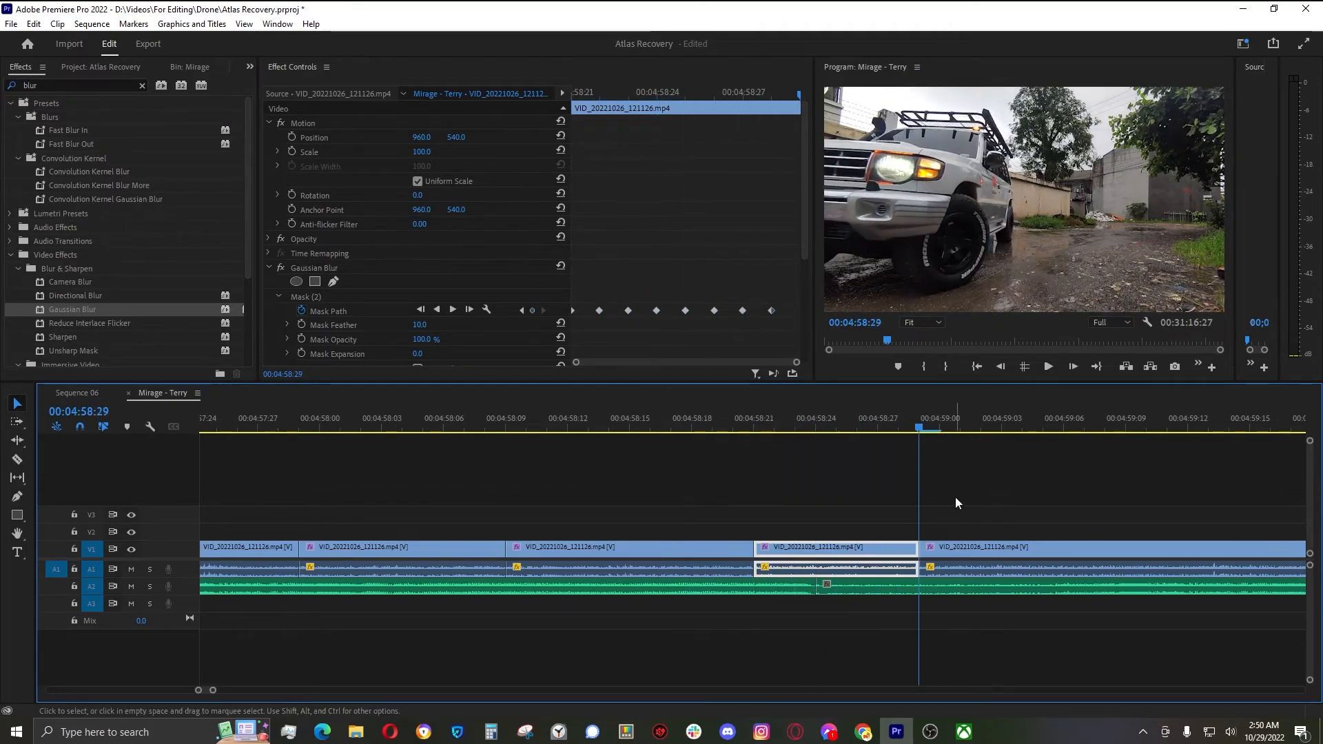
- Deselect the clip, bring the whole edited section into the timeline's range, and save the project
key("minus")
key("minus")
key("minus")
key("minus")
left_click(701, 501)
key("minus")
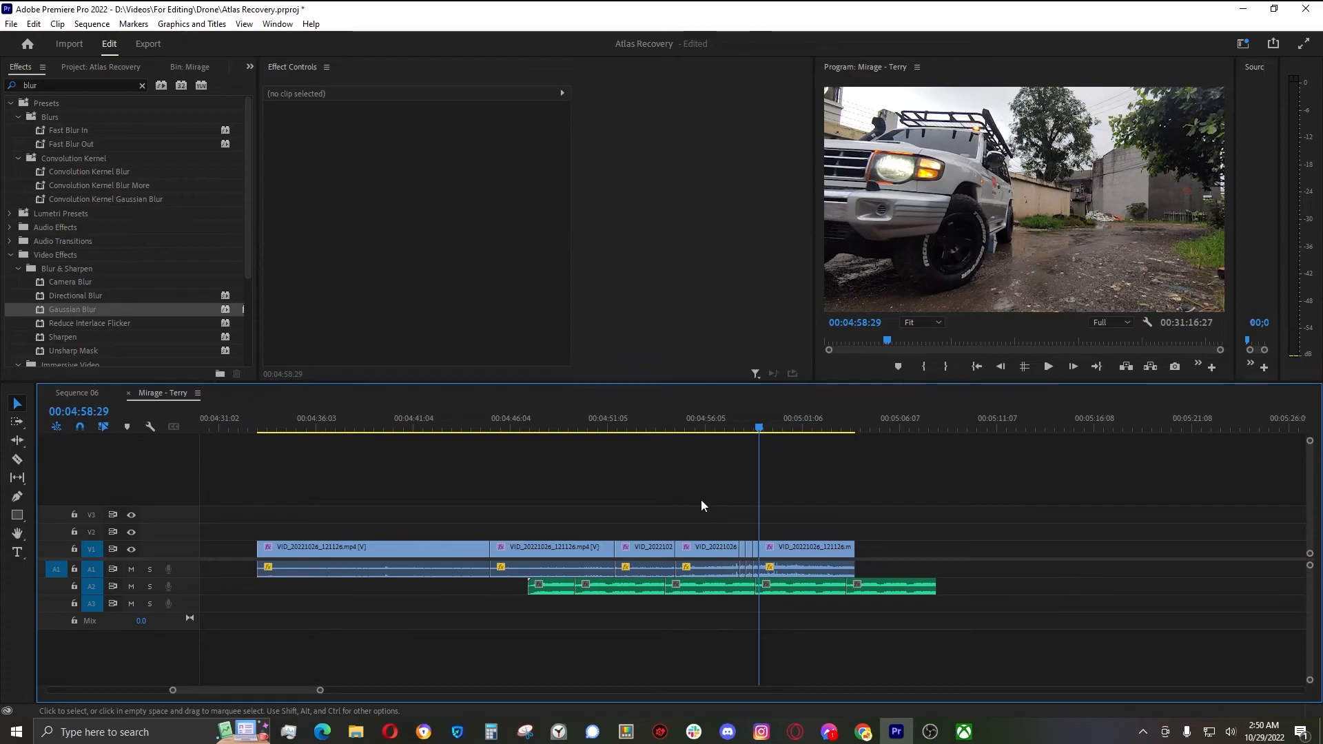
key("ctrl+s")
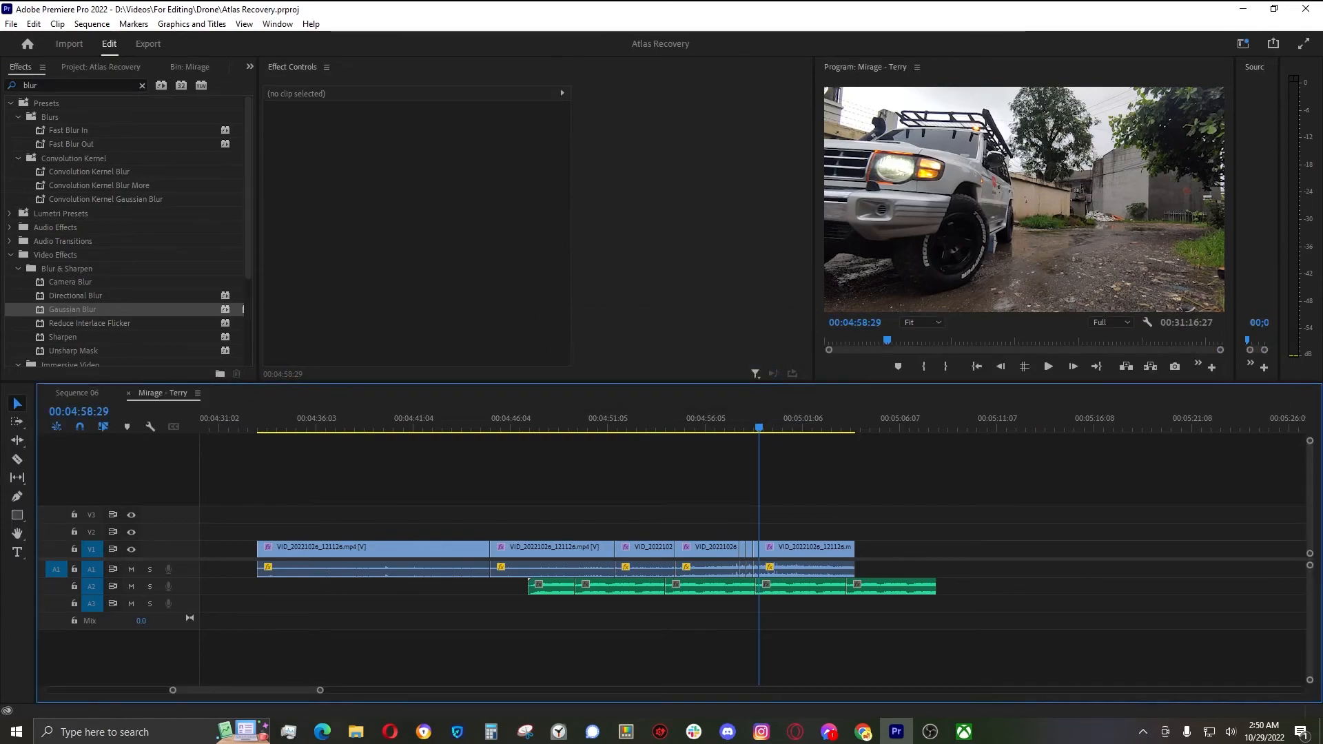